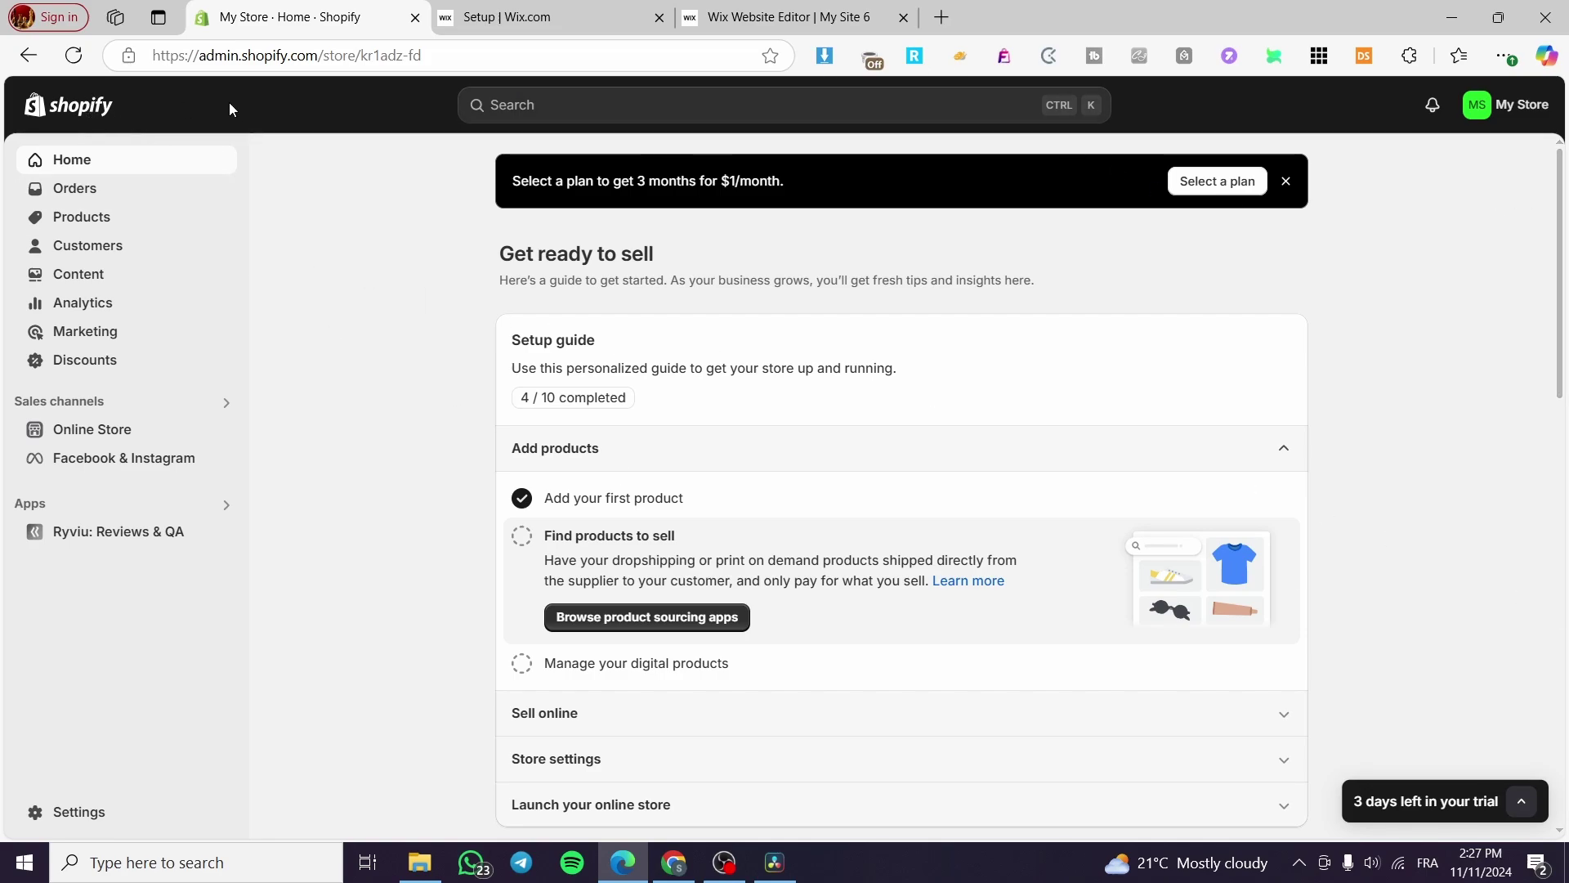
- Search the admin for 'Booster SEO & Image Optimizer' and send the search to the Shopify App Store
{"action": "left_click", "coordinate": [553, 110]}
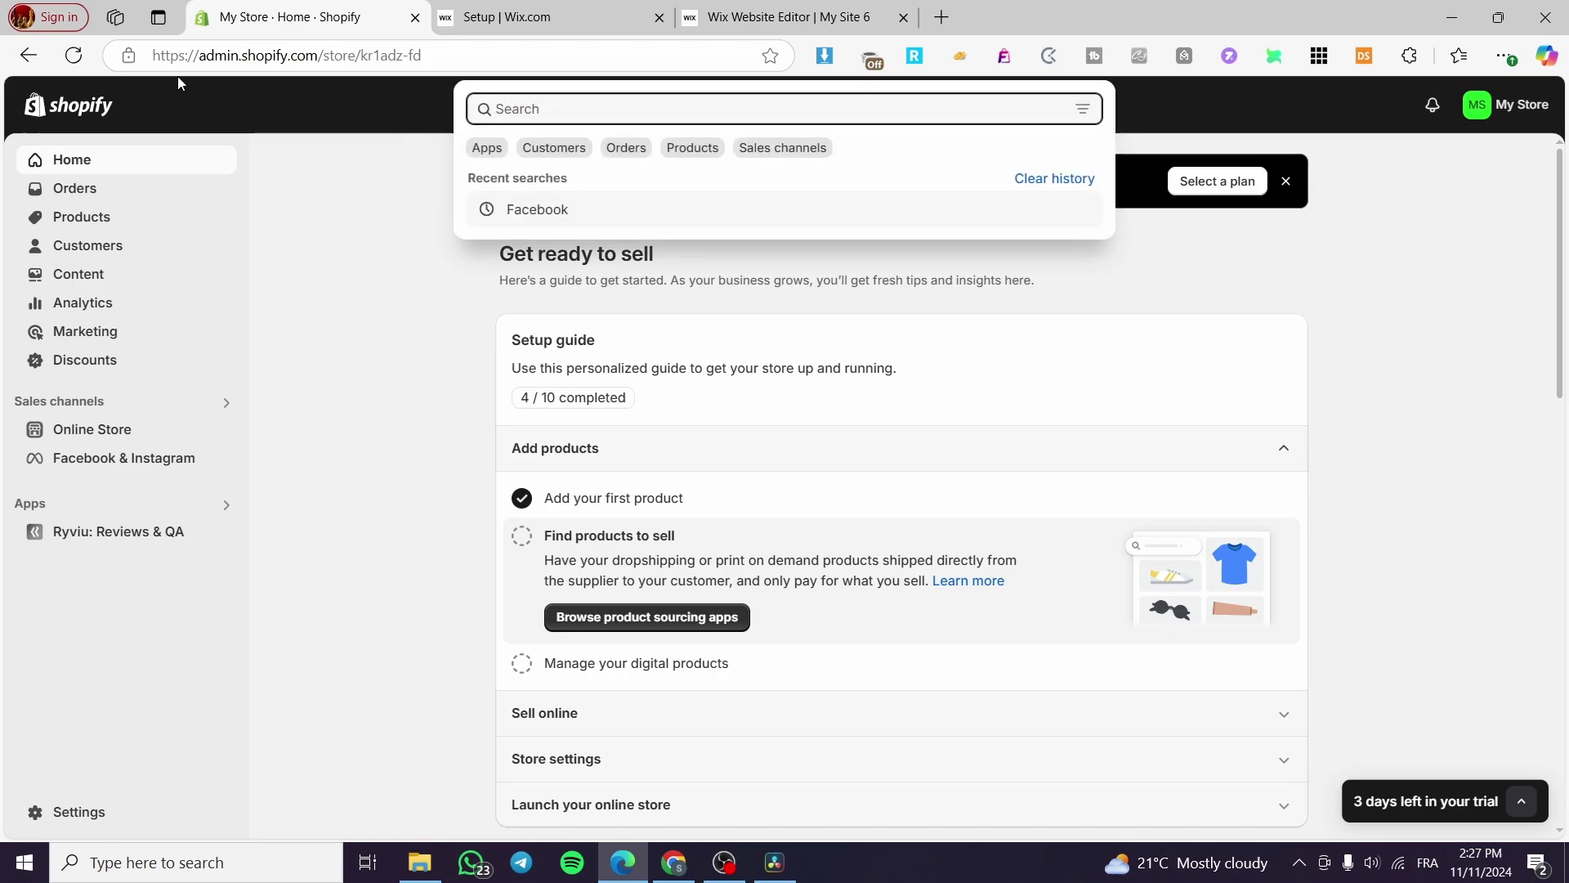
{"action": "left_click", "coordinate": [409, 462]}
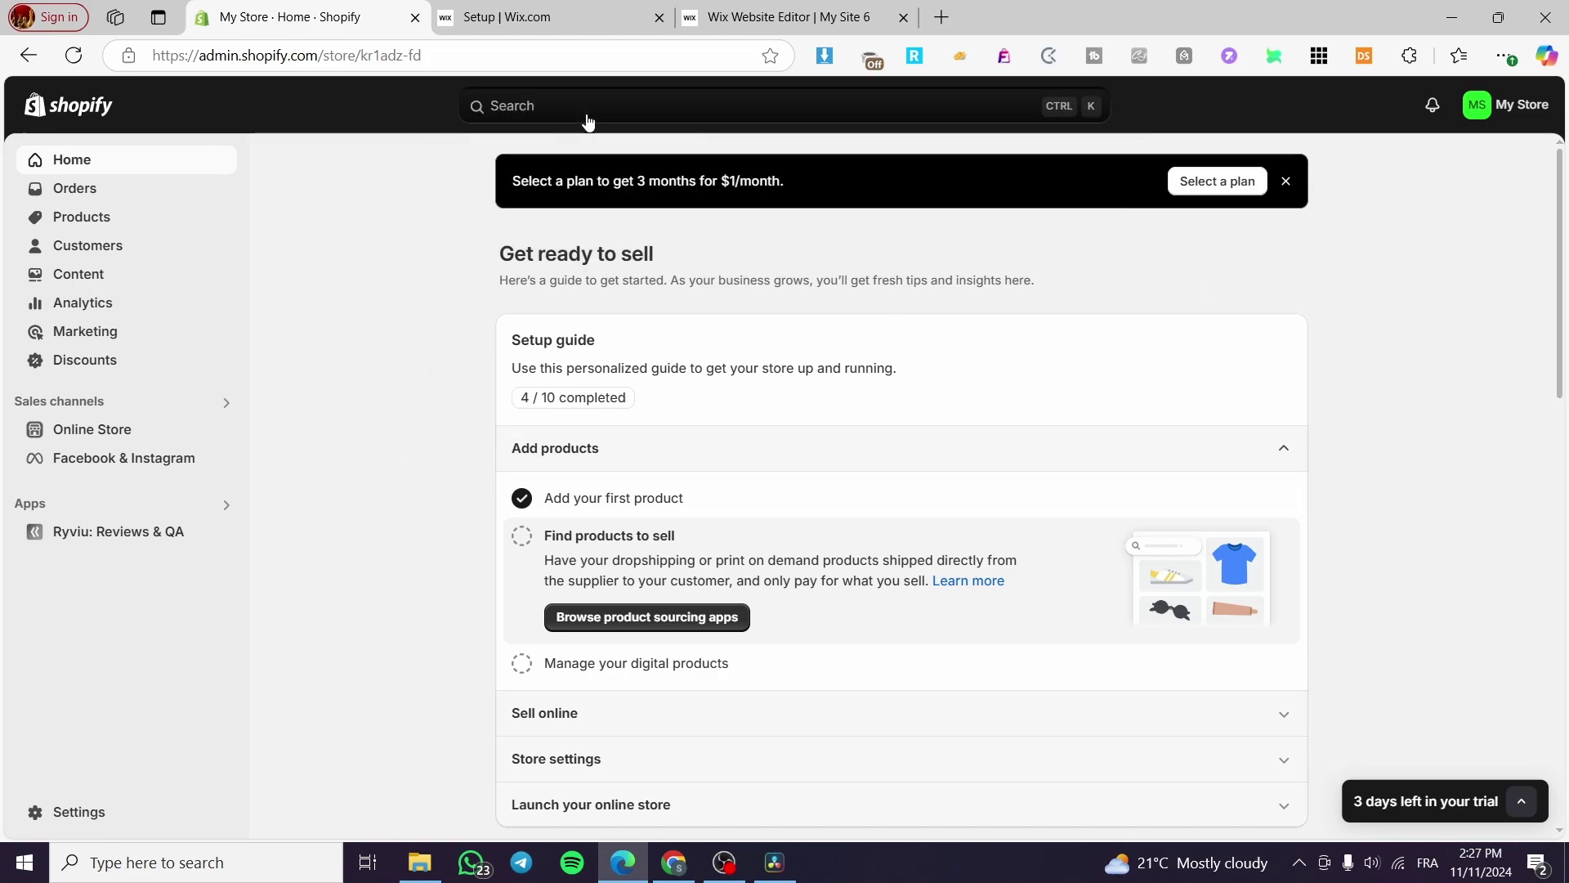
{"action": "left_click", "coordinate": [660, 106]}
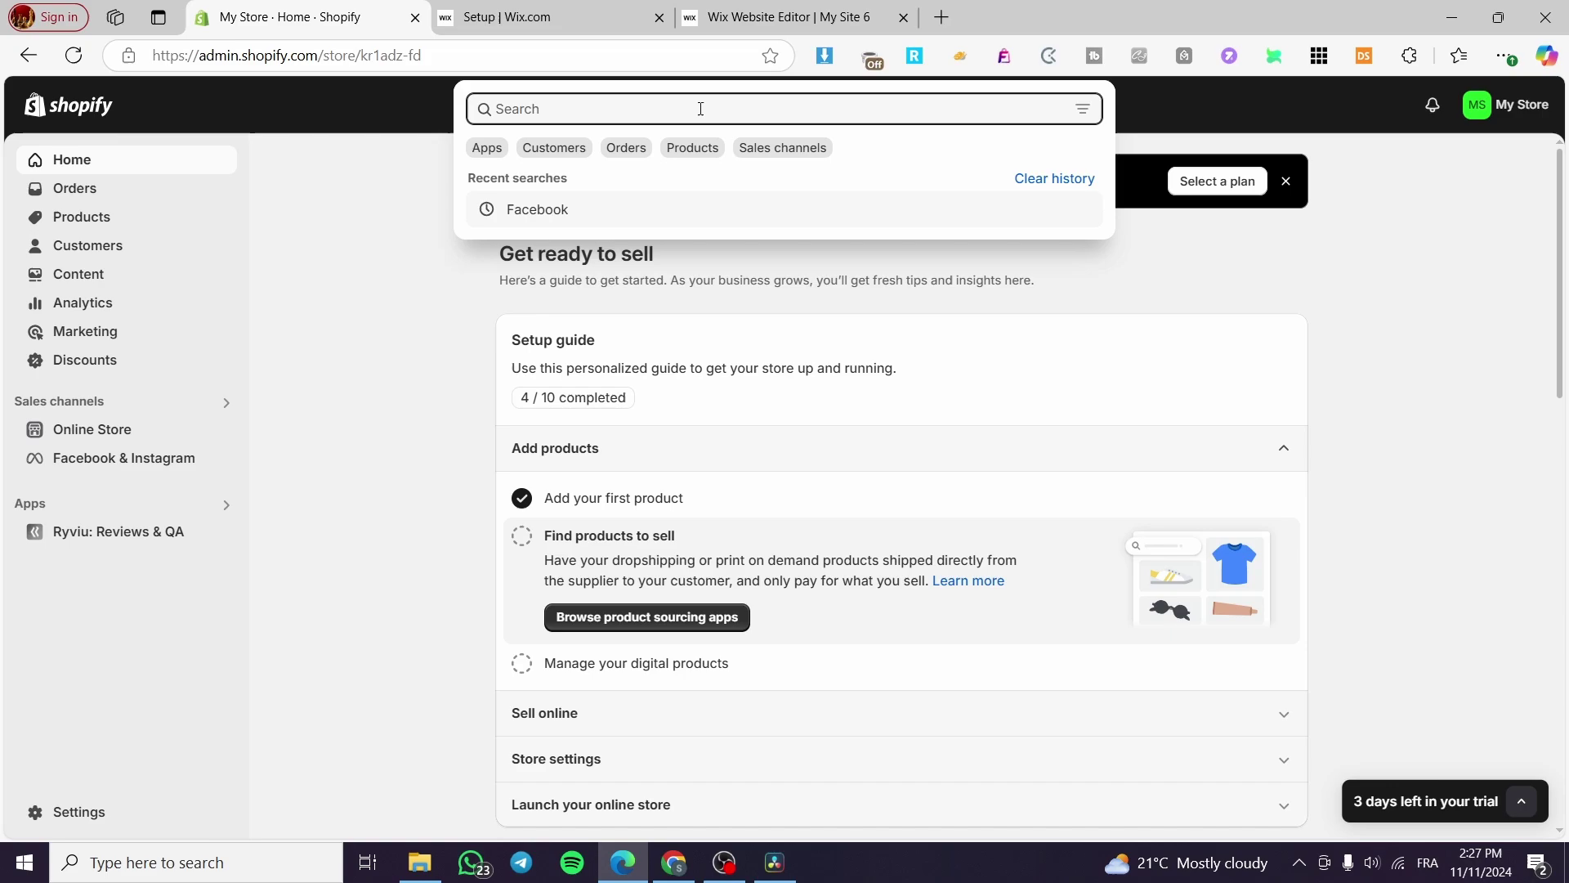
{"action": "type", "text": "Booster SEO & Image Optimizer"}
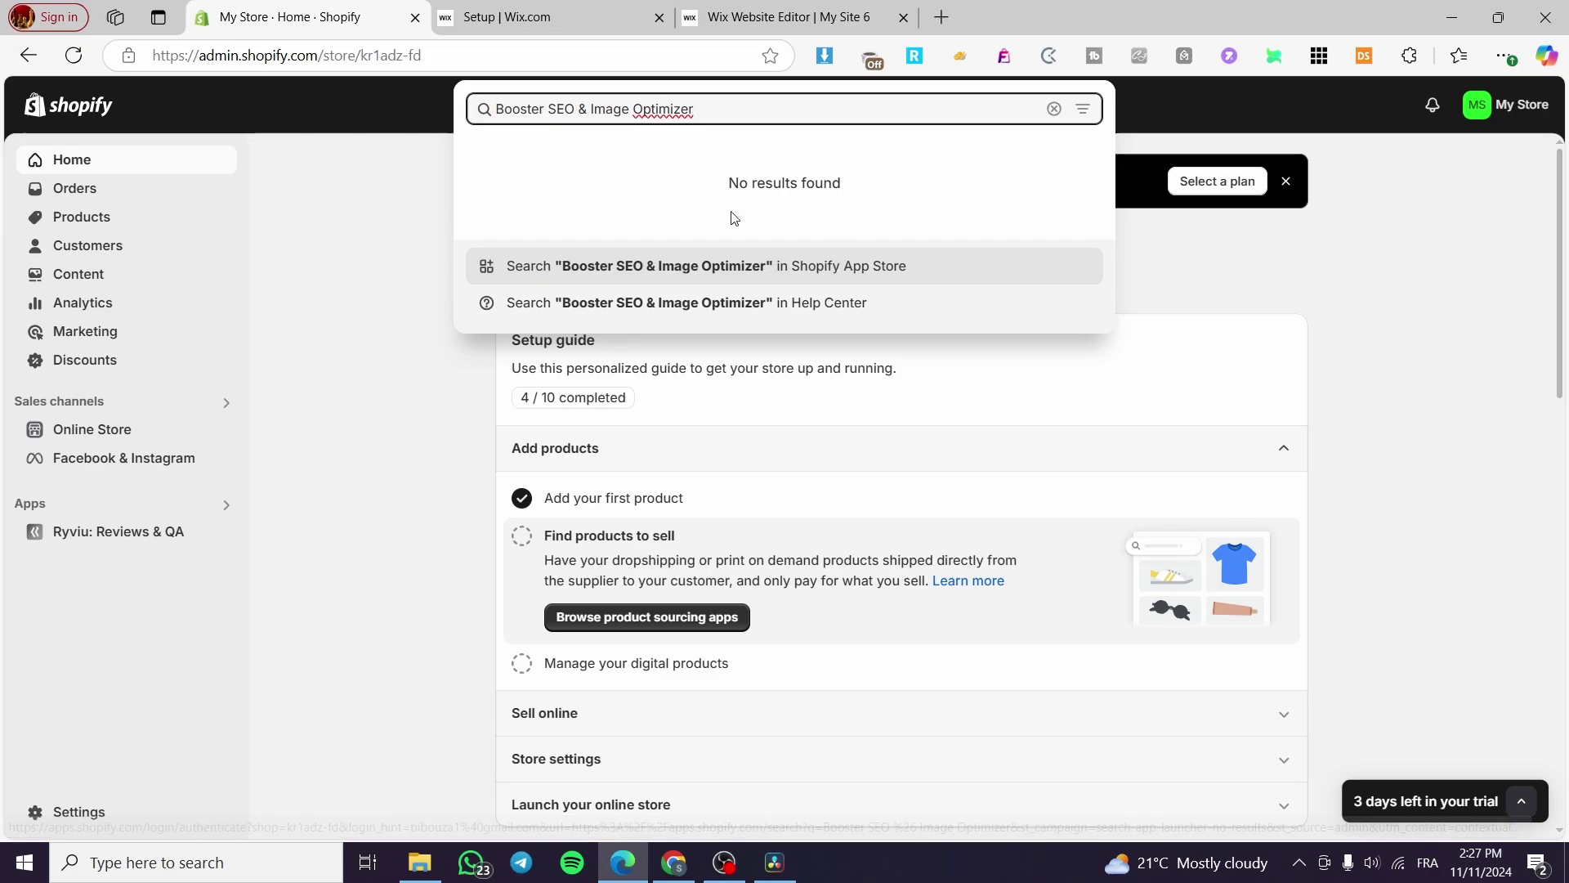
{"action": "left_click", "coordinate": [853, 268]}
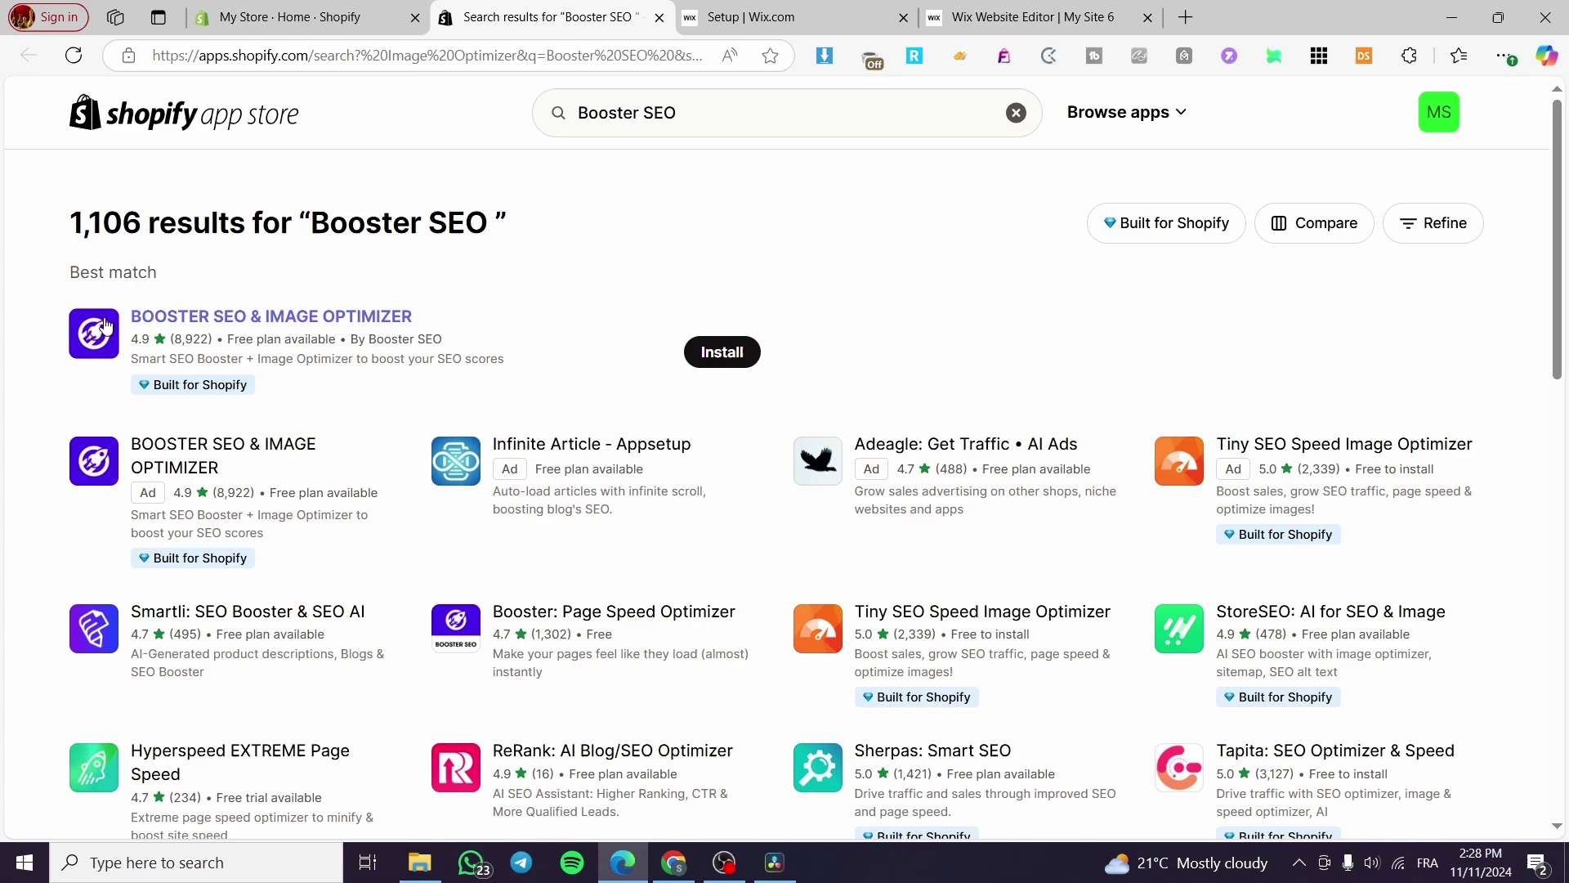
- Open the BOOSTER SEO & IMAGE OPTIMIZER listing from the App Store results
{"action": "left_click", "coordinate": [255, 319]}
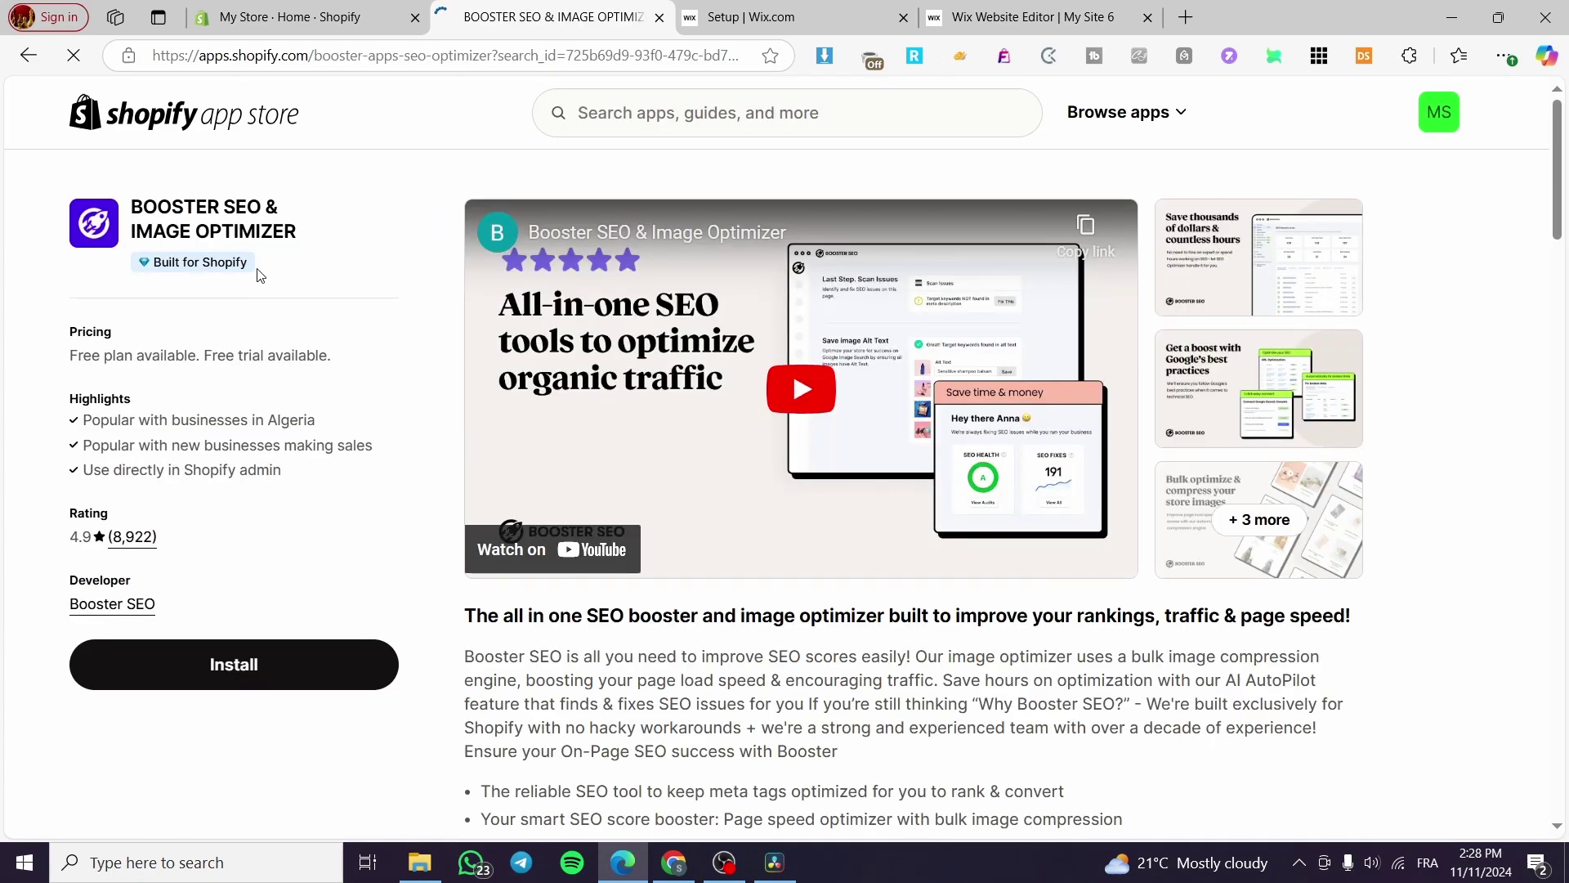
{"action": "triple_click", "coordinate": [189, 280]}
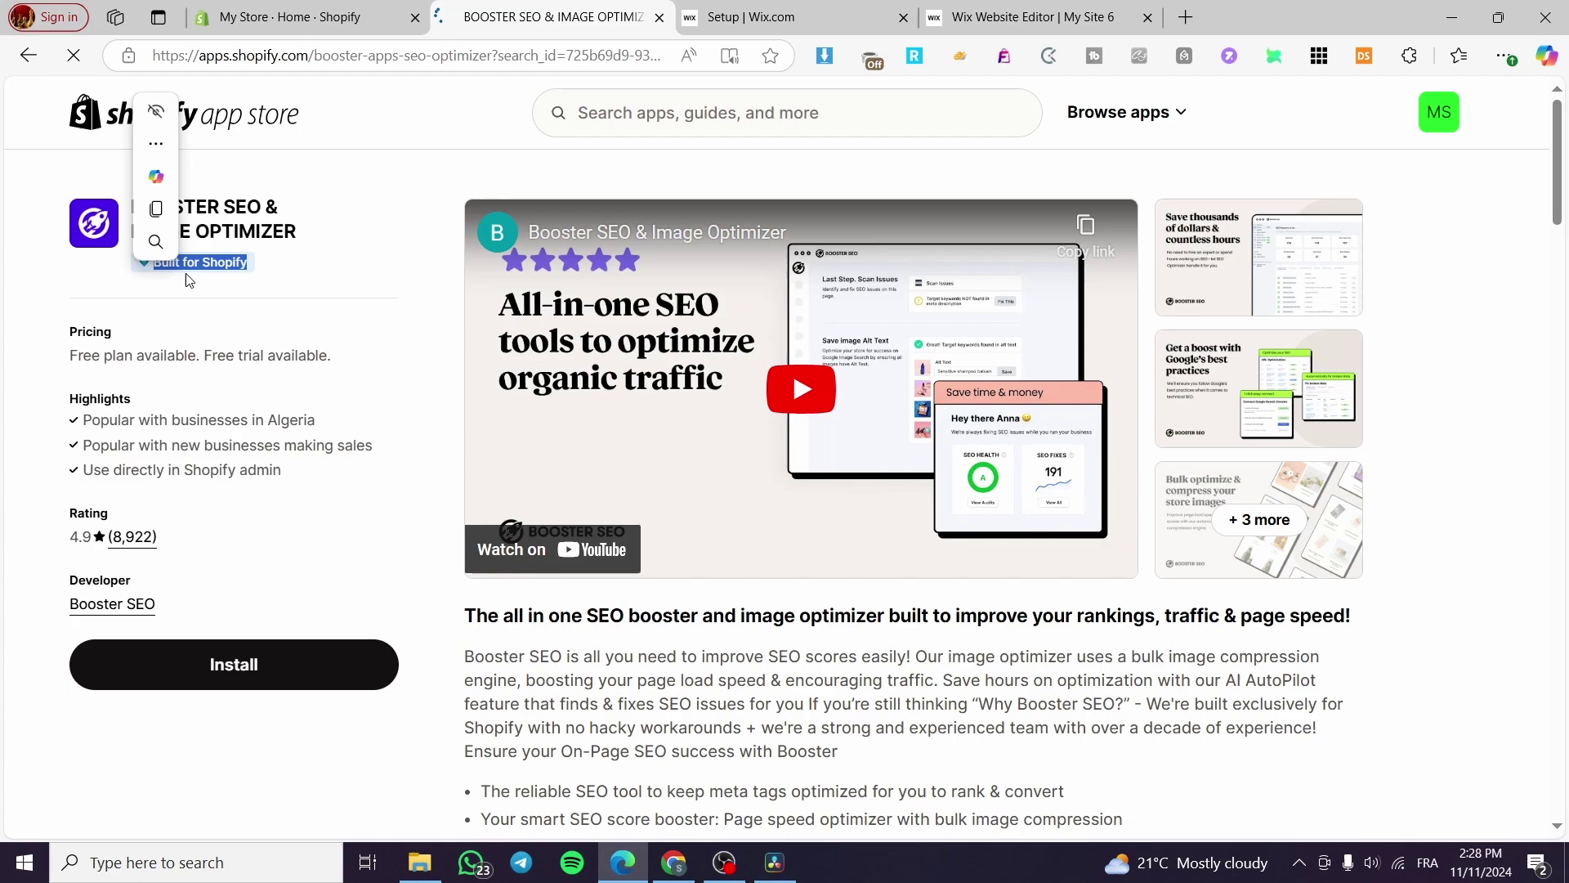
{"action": "left_click", "coordinate": [307, 266]}
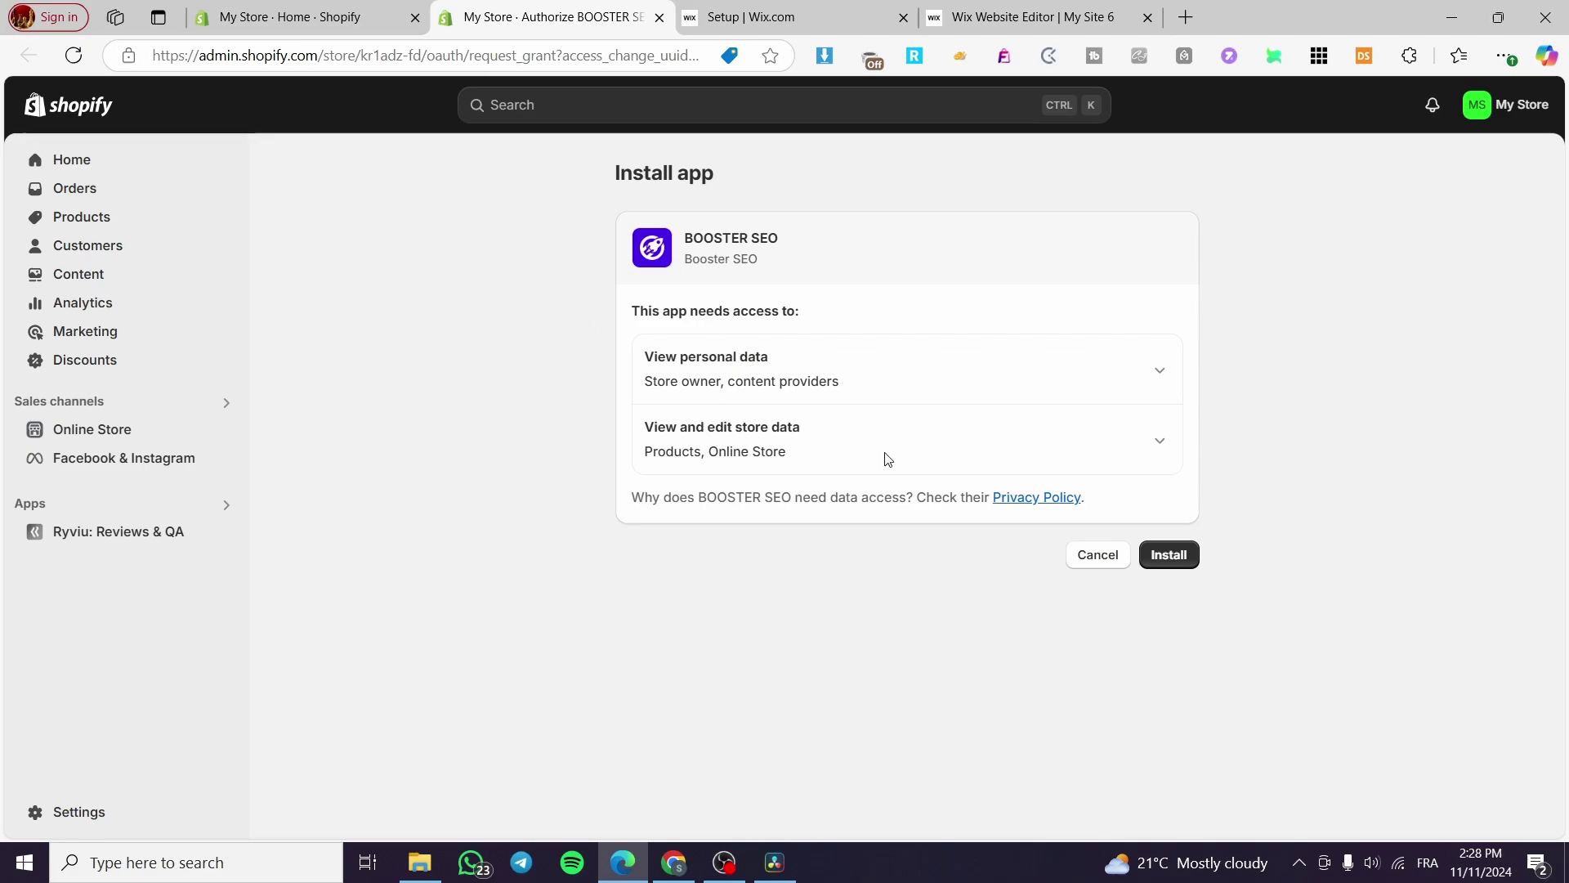
- Install Booster SEO, accept its terms, pin it to the sidebar, and view the score-20 scan summary
{"action": "left_click", "coordinate": [1166, 556]}
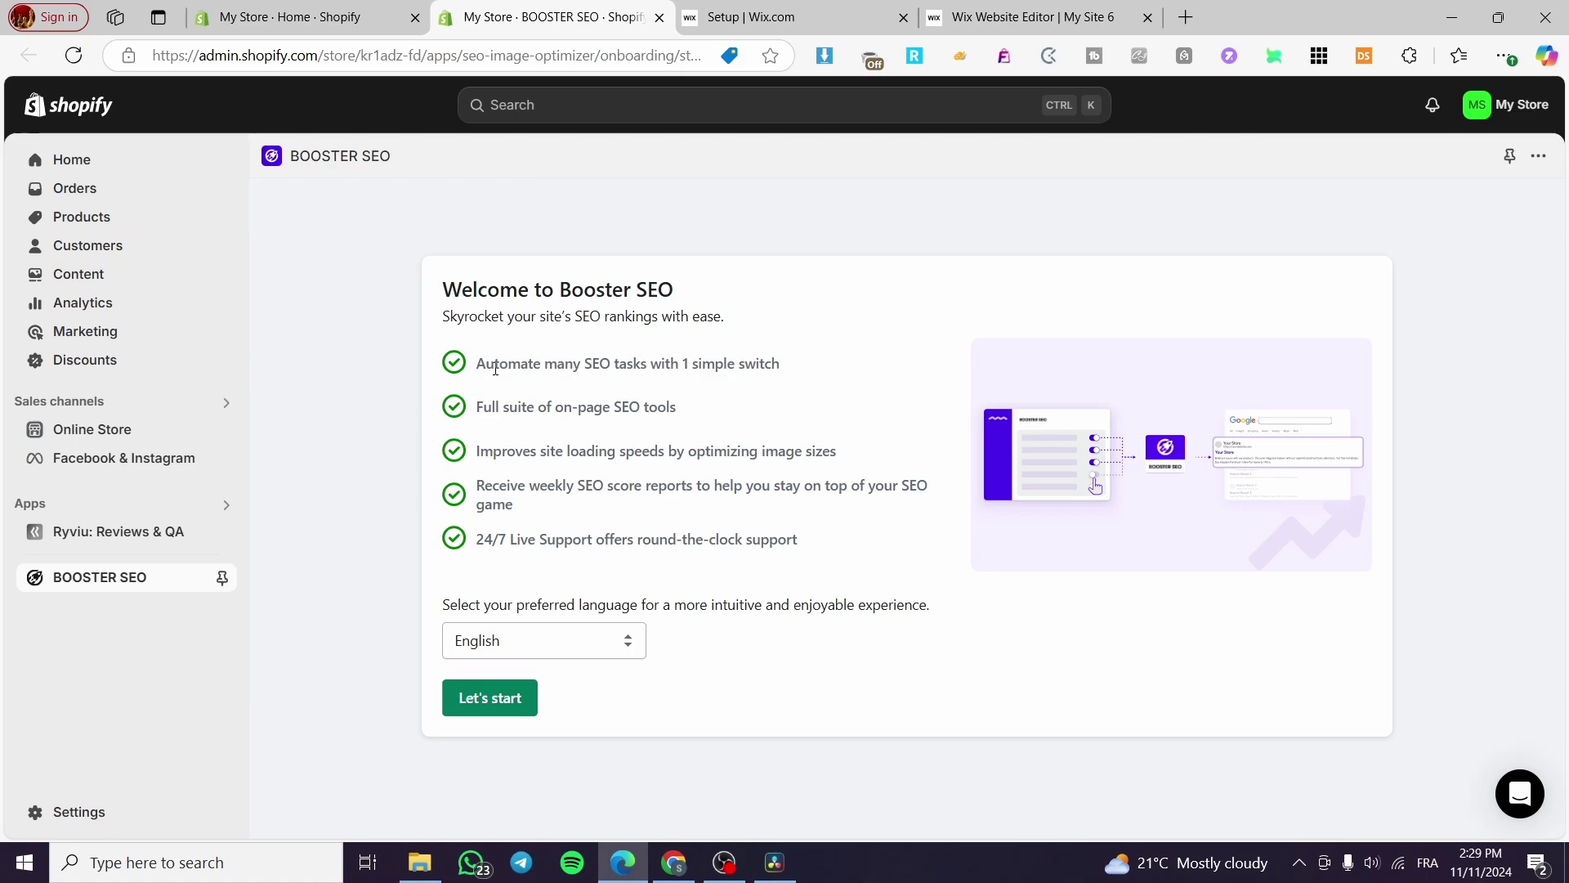
{"action": "left_click", "coordinate": [490, 697]}
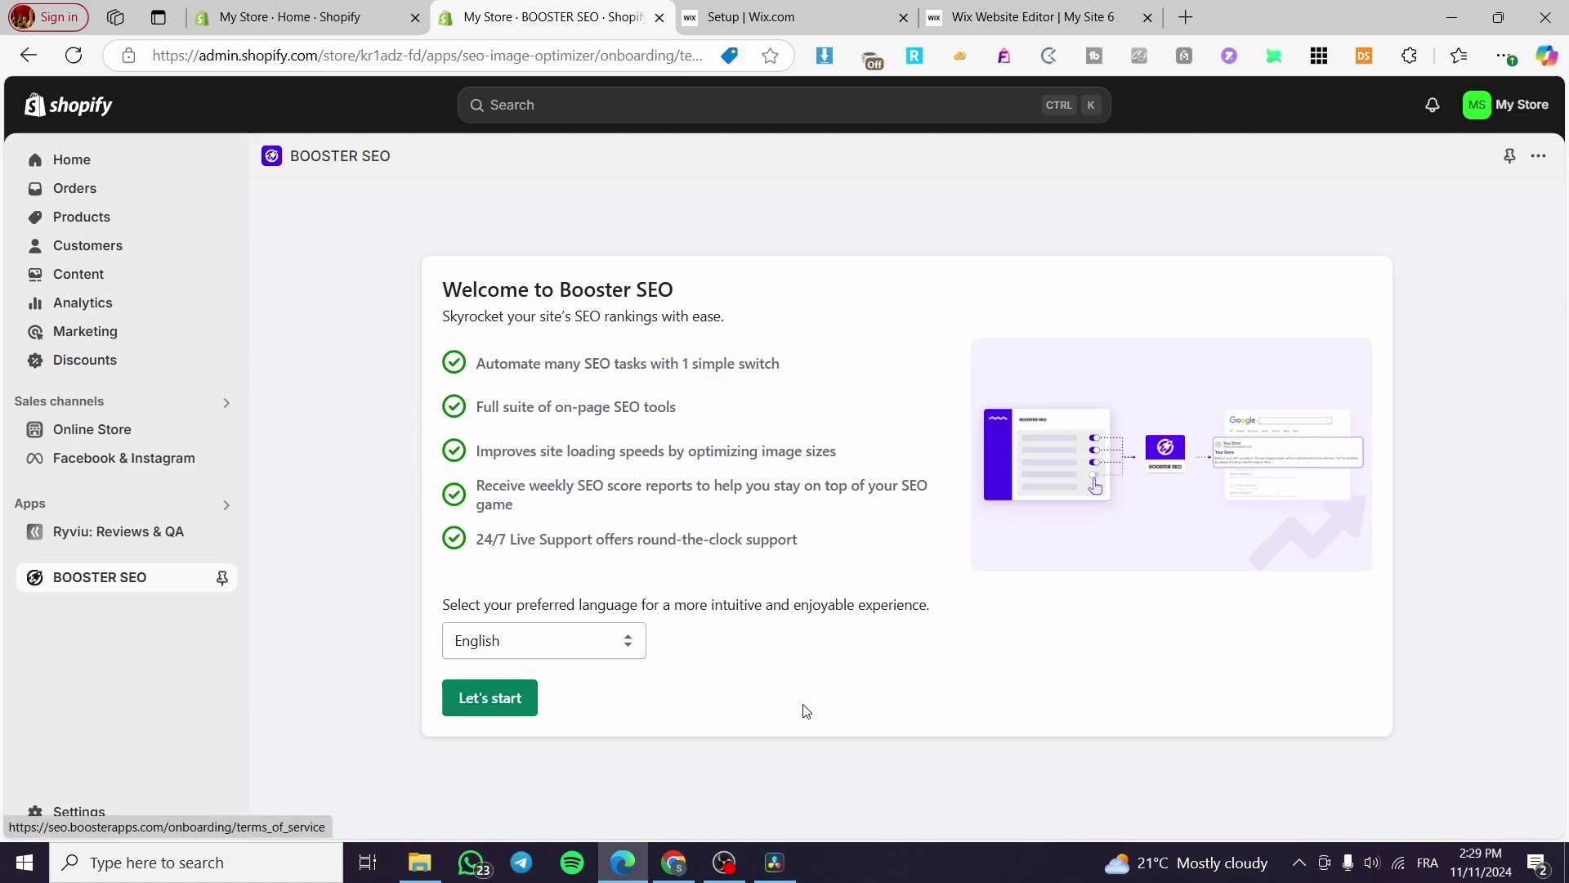
{"action": "left_click", "coordinate": [501, 697]}
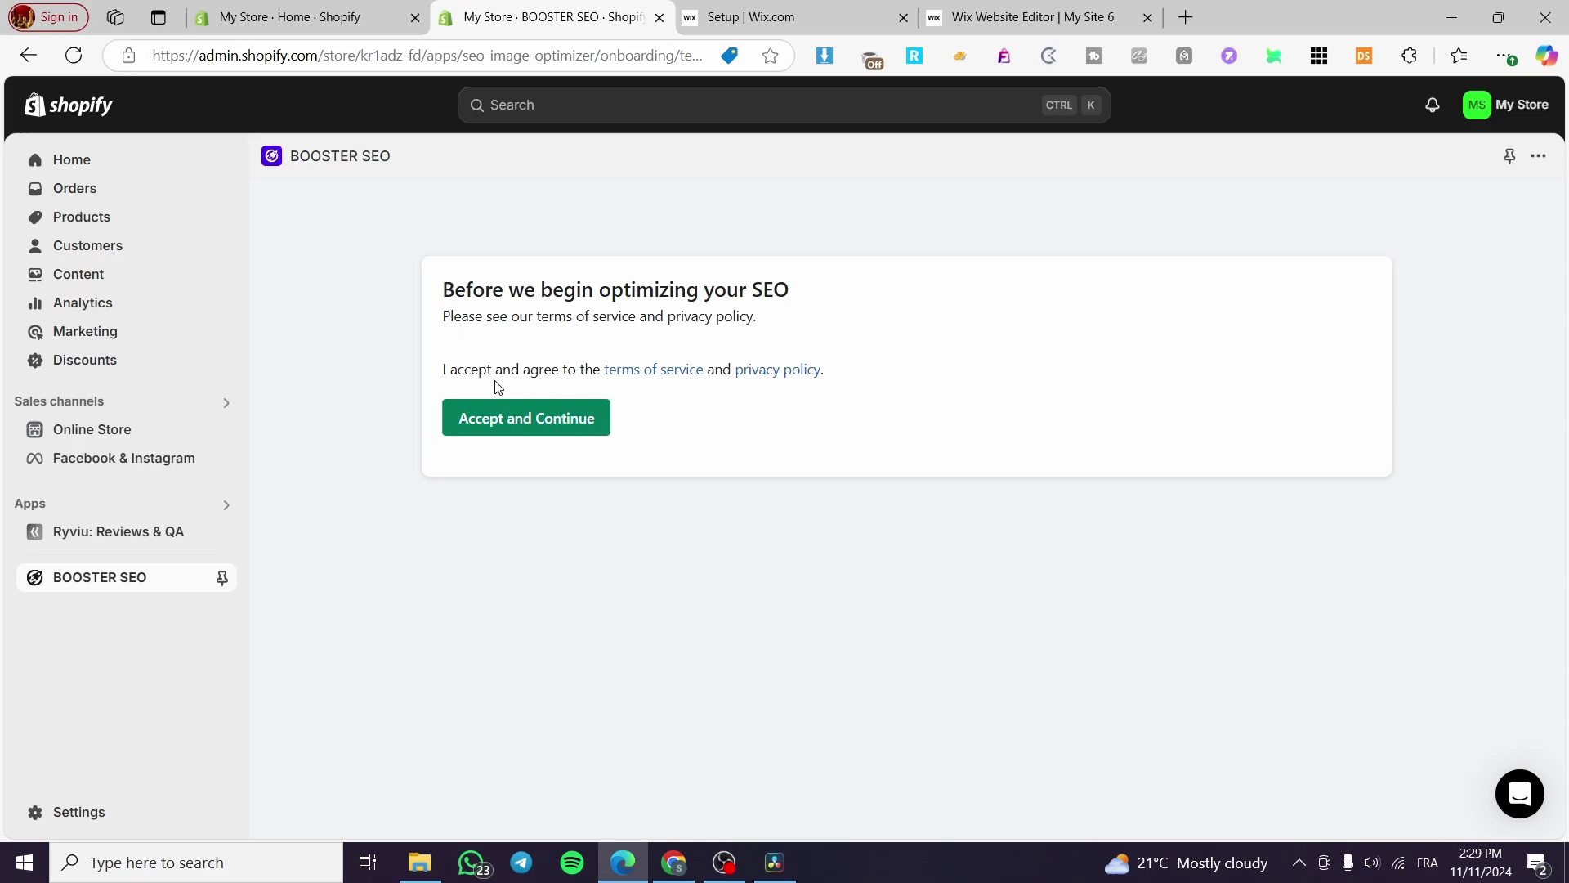
{"action": "left_click", "coordinate": [543, 420]}
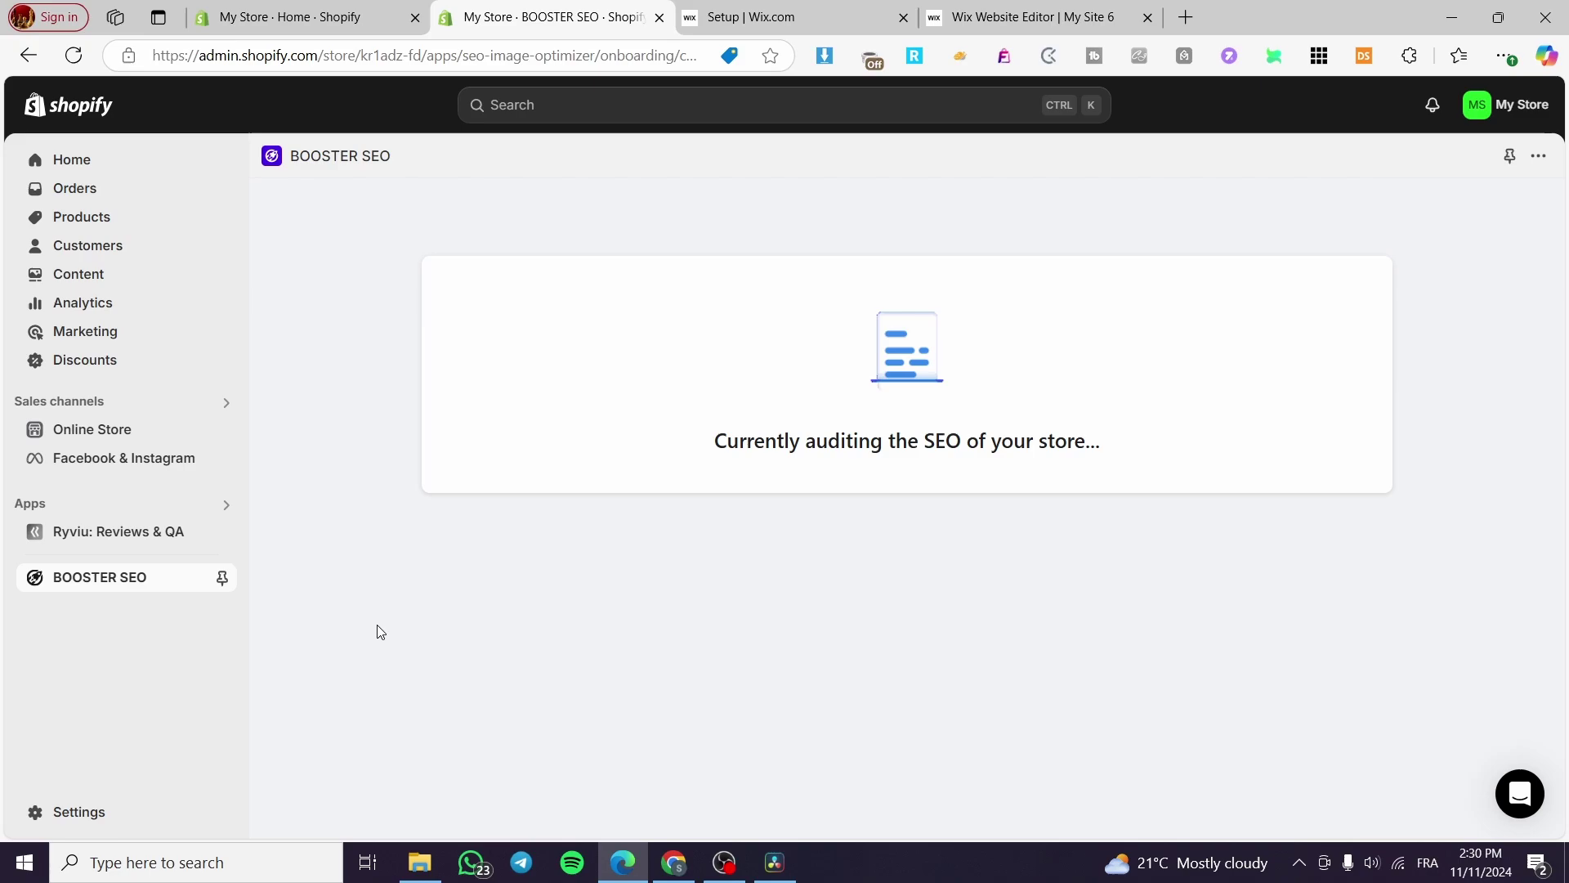
{"action": "left_click", "coordinate": [222, 582]}
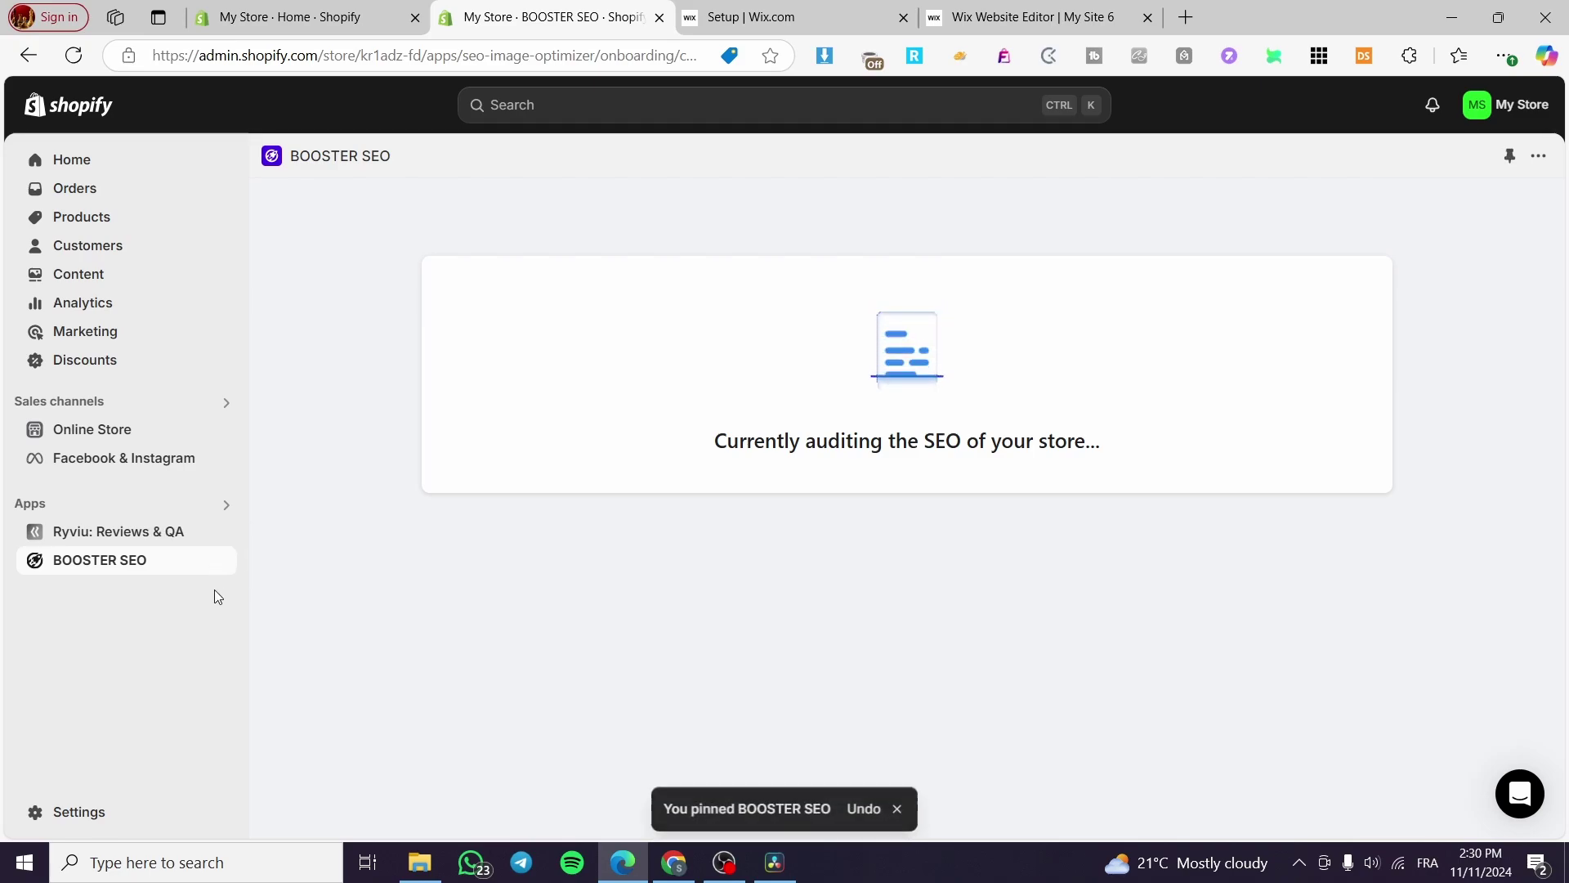
{"action": "left_click", "coordinate": [103, 563]}
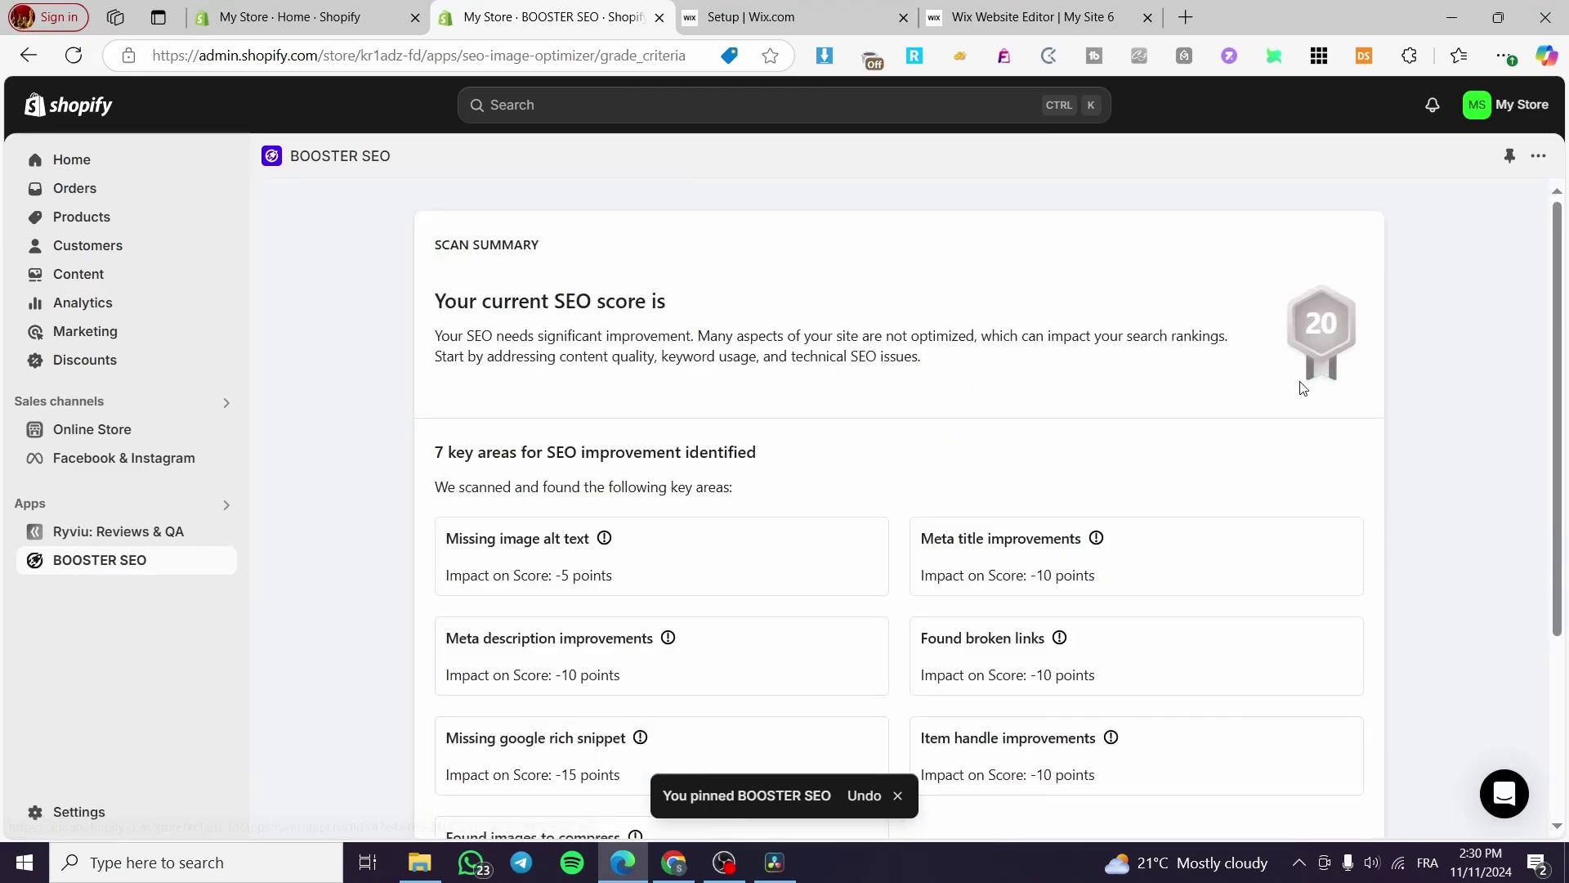
- Go from the scan summary to Booster SEO's Improve Score page
{"action": "scroll", "coordinate": [1090, 427], "scroll_direction": "down", "scroll_amount": 1}
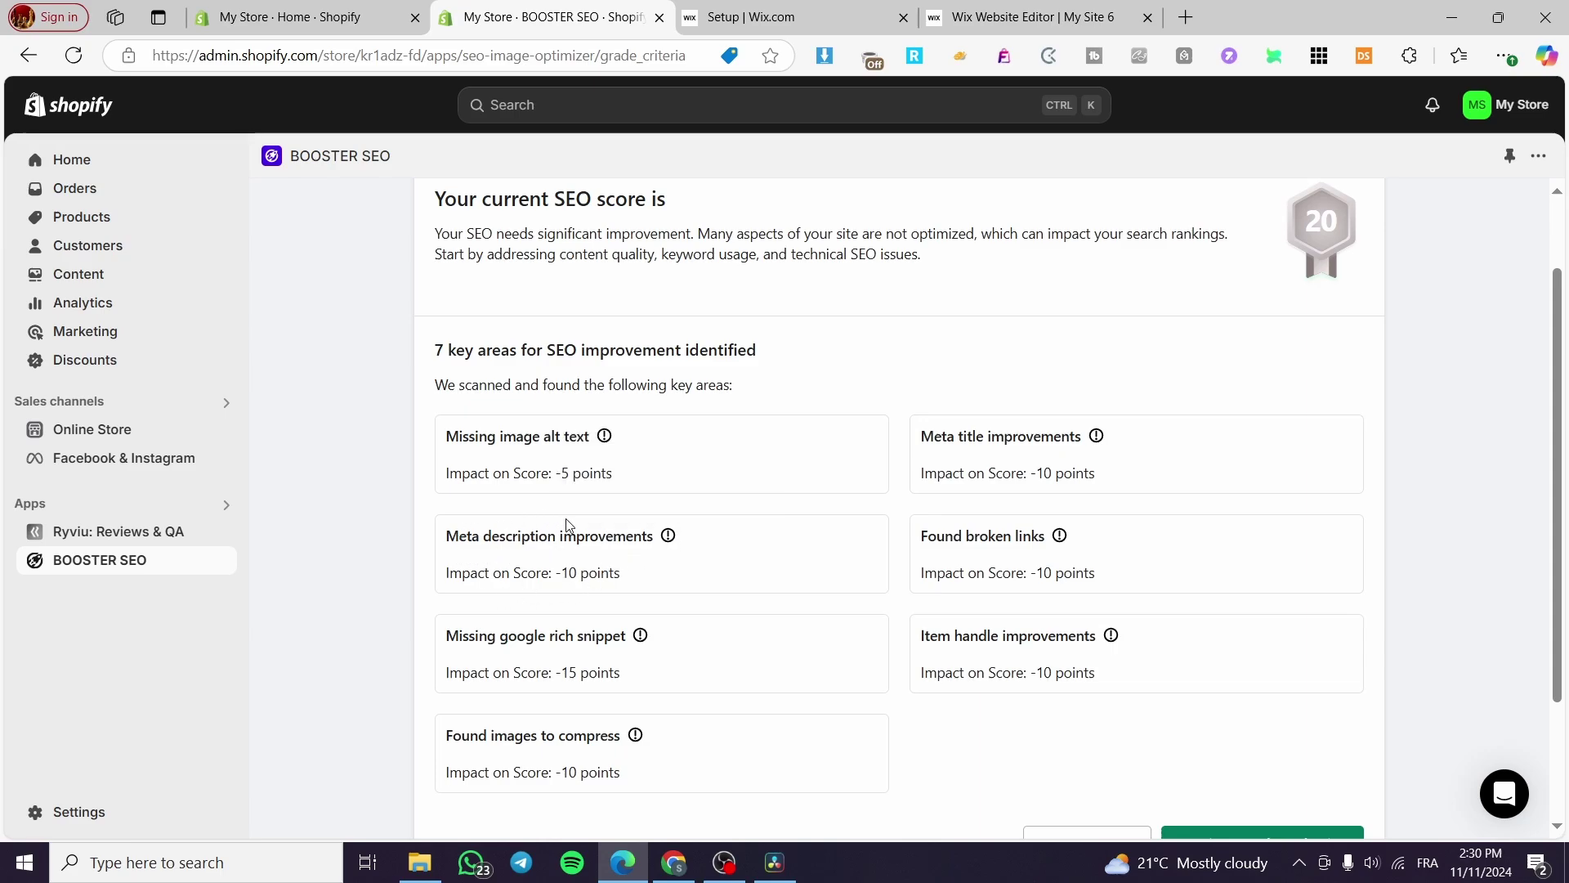
{"action": "scroll", "coordinate": [690, 571], "scroll_direction": "down", "scroll_amount": 2}
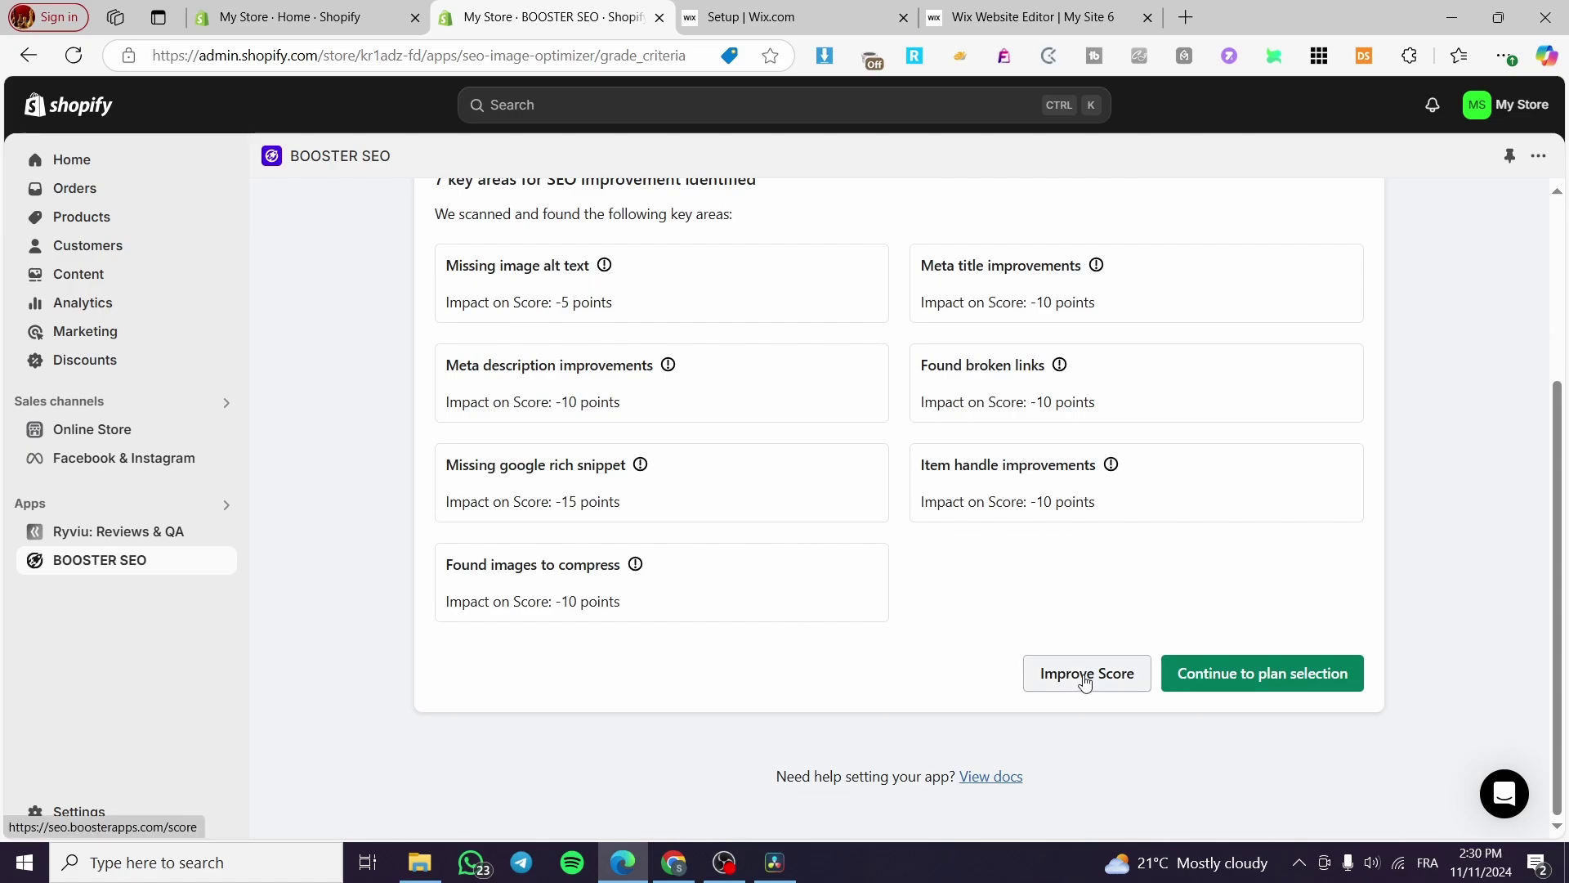
{"action": "left_click", "coordinate": [1079, 675]}
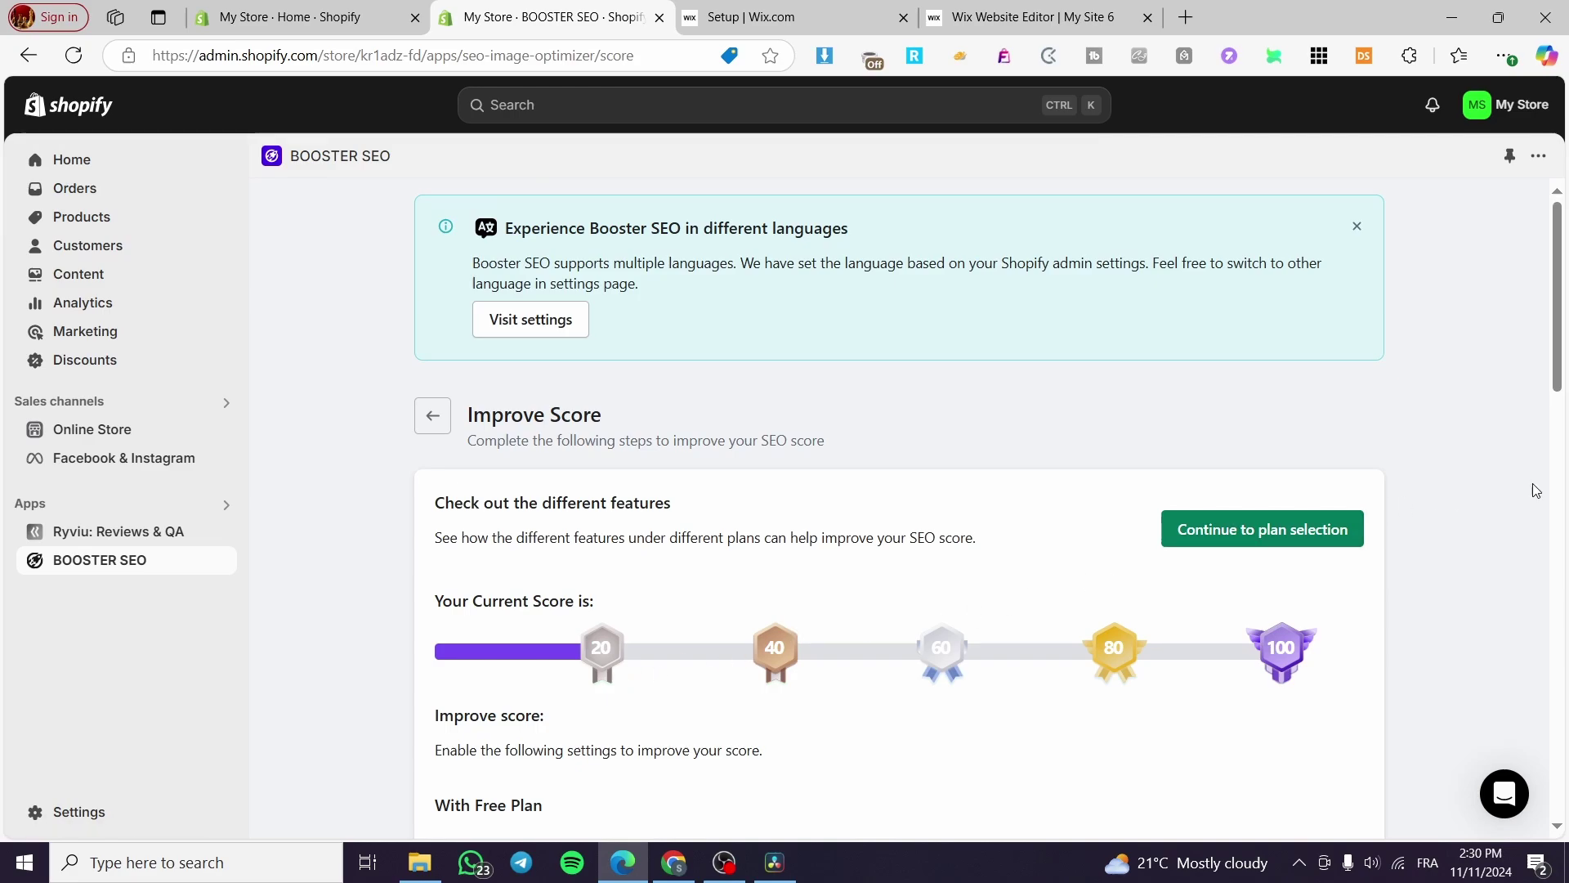
- Switch the free Image Alt Text feature ON to gain 5 score points
{"action": "scroll", "coordinate": [1329, 493], "scroll_direction": "down", "scroll_amount": 1}
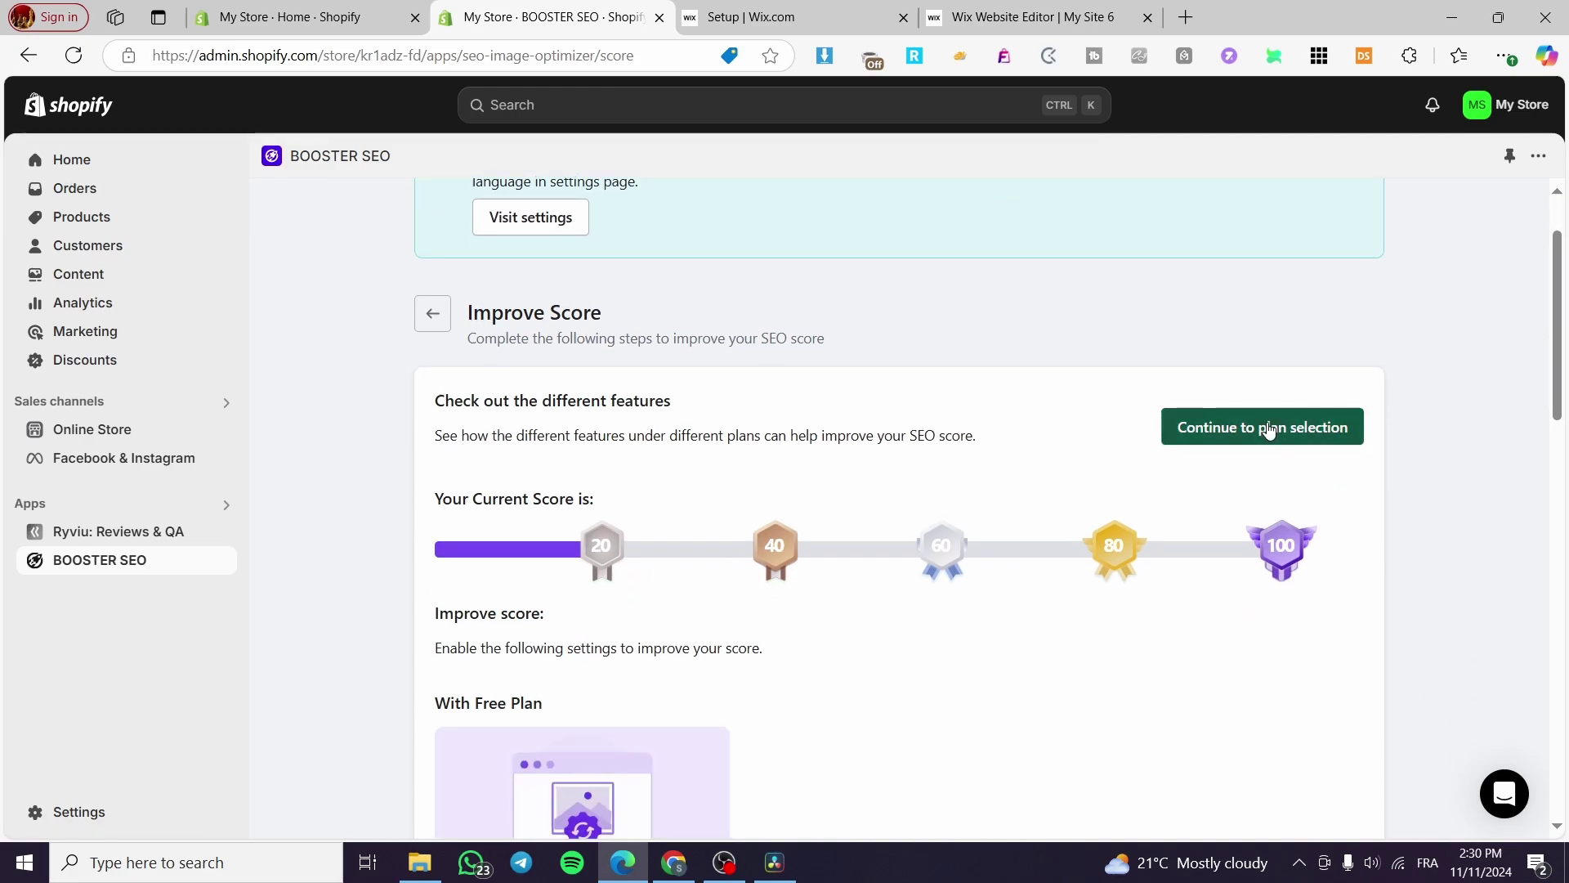
{"action": "scroll", "coordinate": [874, 463], "scroll_direction": "down", "scroll_amount": 1}
{"action": "scroll", "coordinate": [873, 464], "scroll_direction": "down", "scroll_amount": 5}
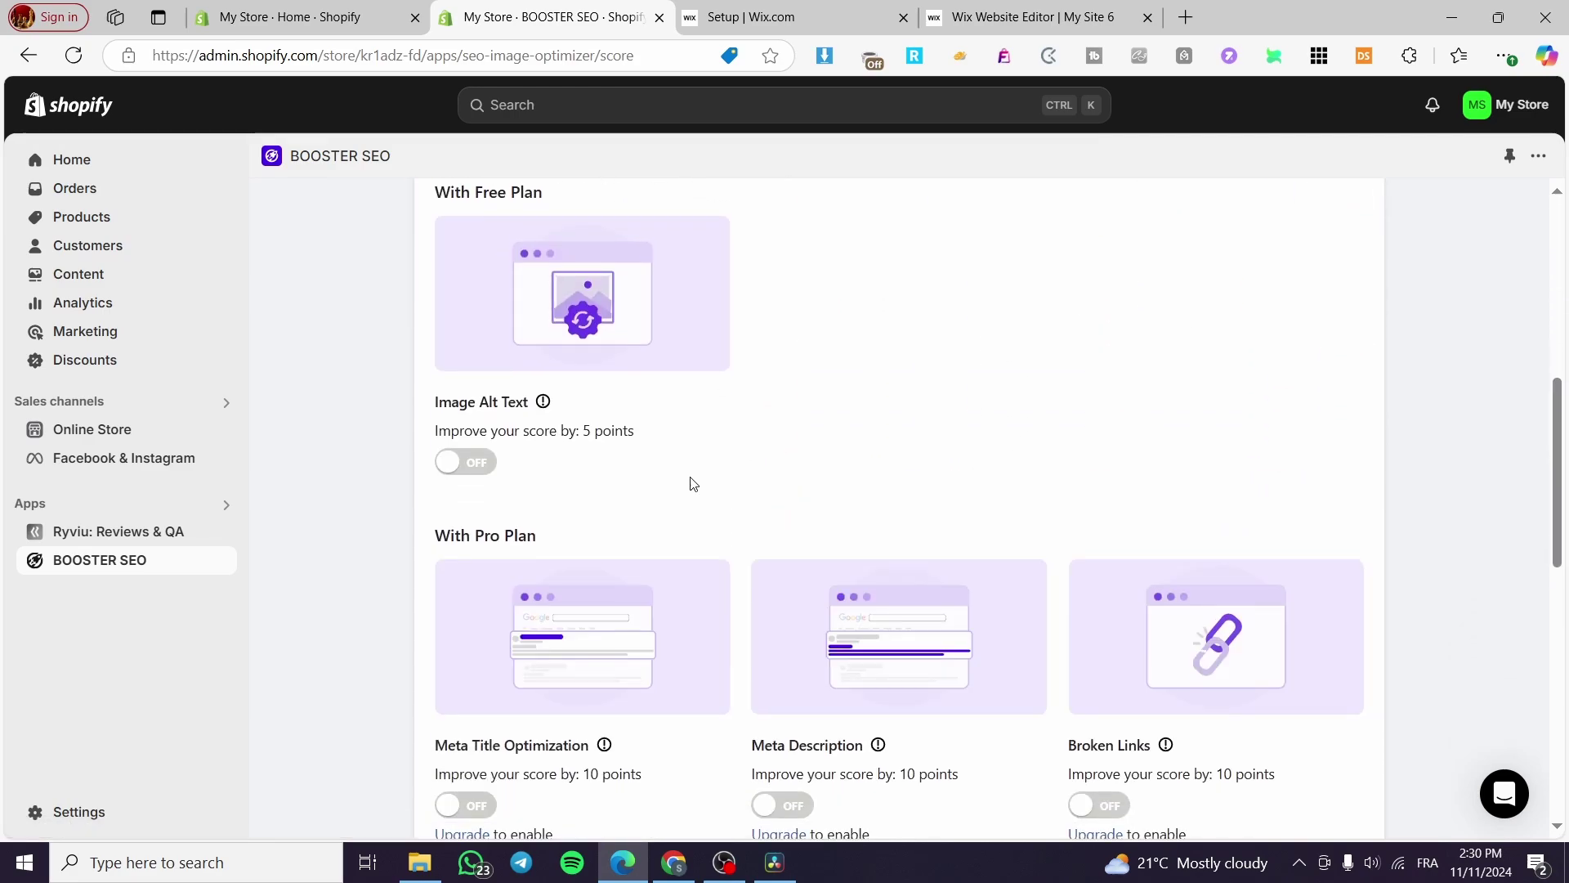
{"action": "left_click", "coordinate": [457, 463]}
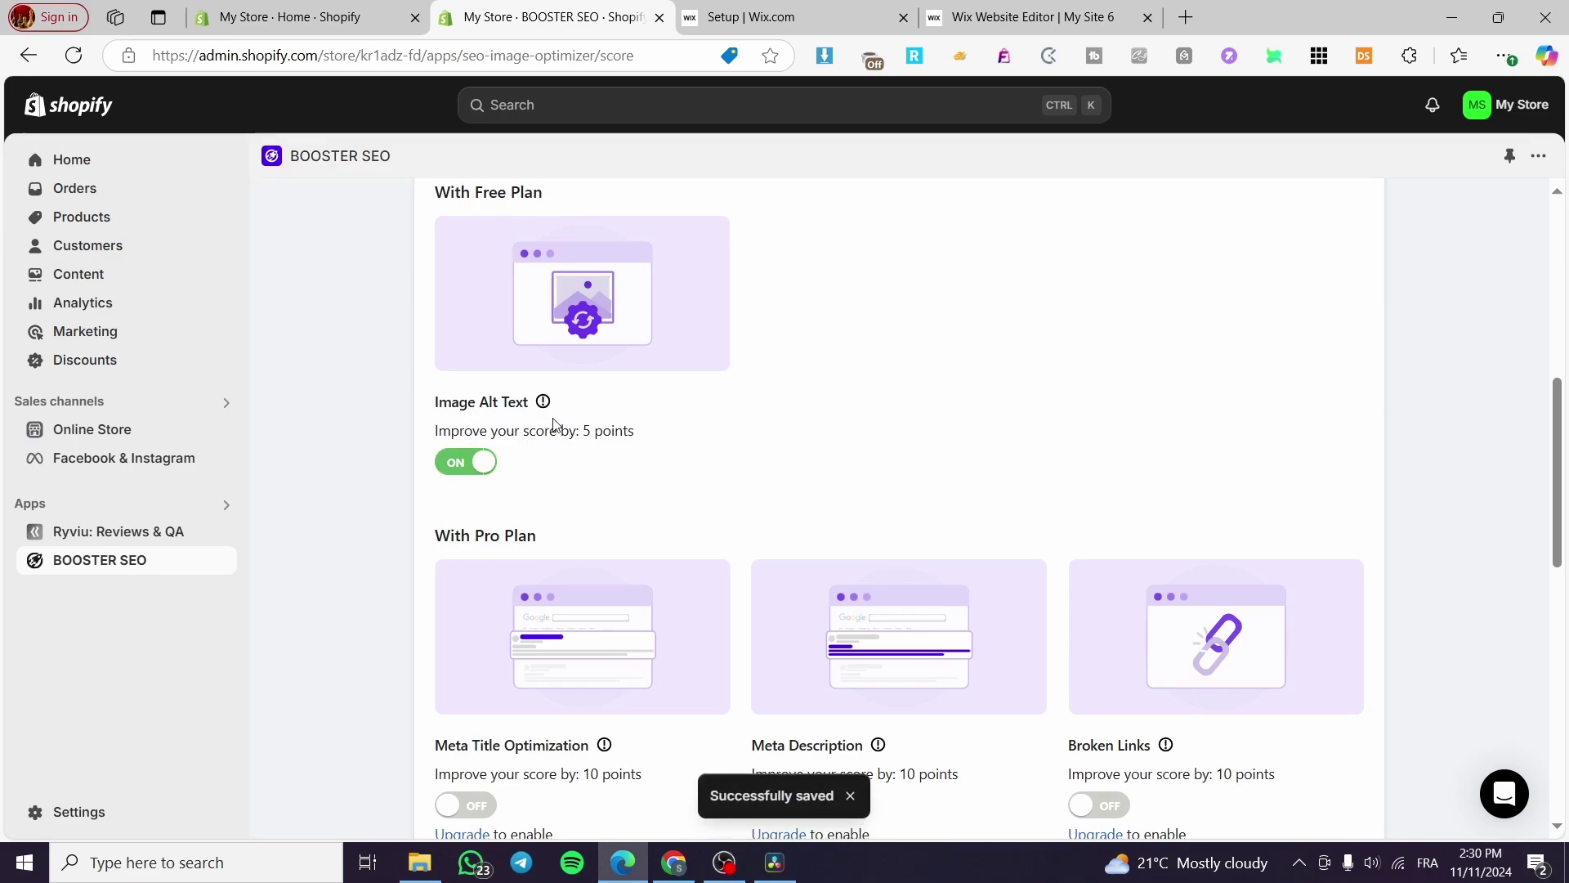
{"action": "scroll", "coordinate": [553, 421], "scroll_direction": "down", "scroll_amount": 2}
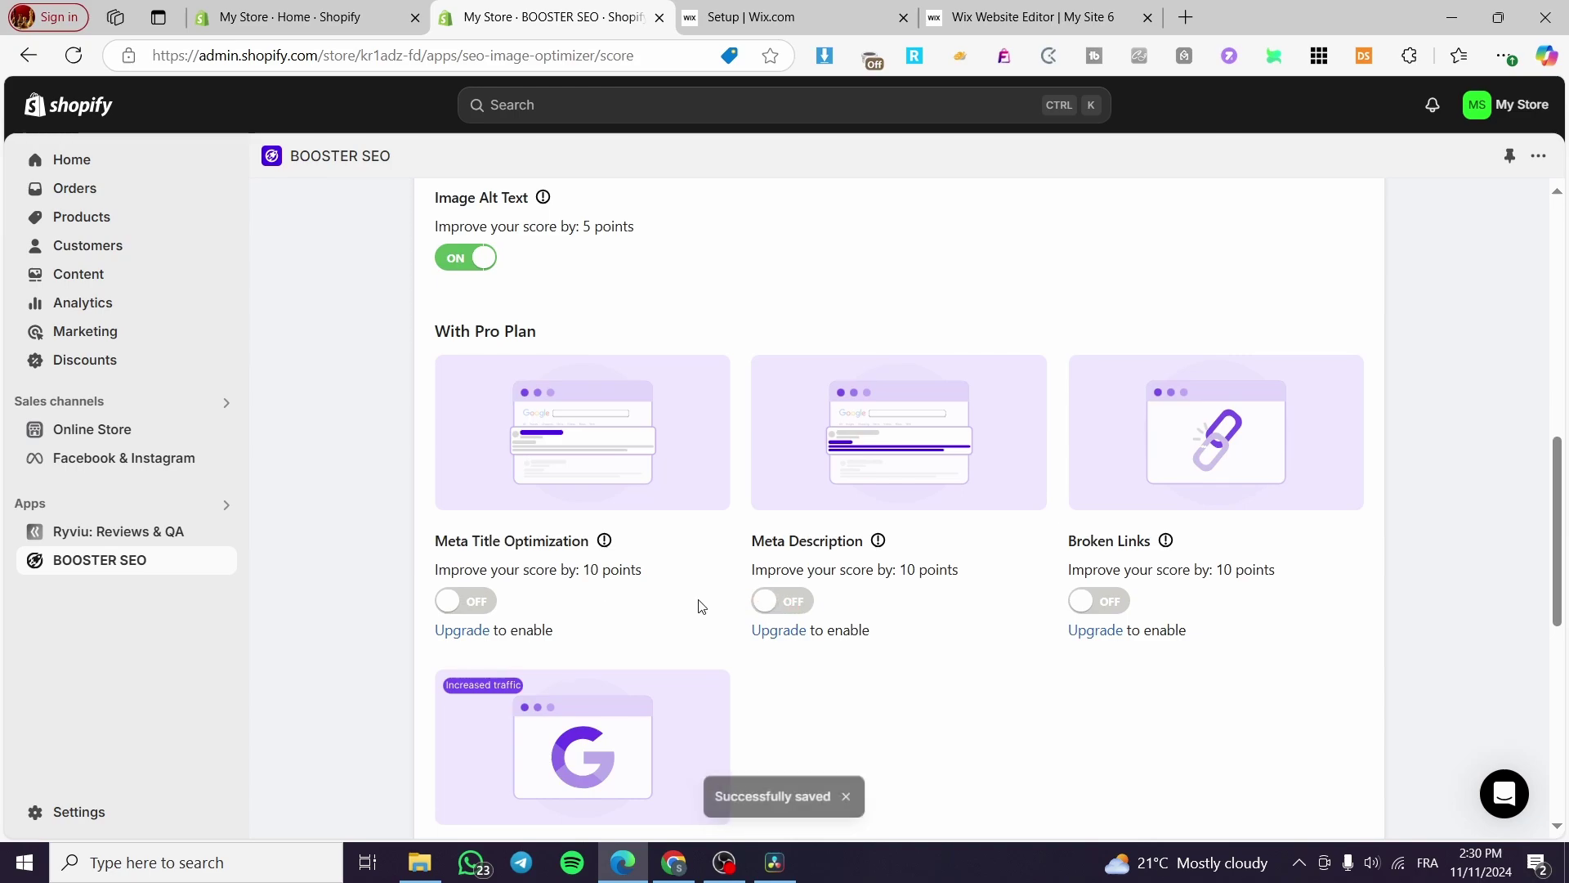
{"action": "scroll", "coordinate": [862, 474], "scroll_direction": "down", "scroll_amount": 3}
{"action": "scroll", "coordinate": [735, 541], "scroll_direction": "up", "scroll_amount": 3}
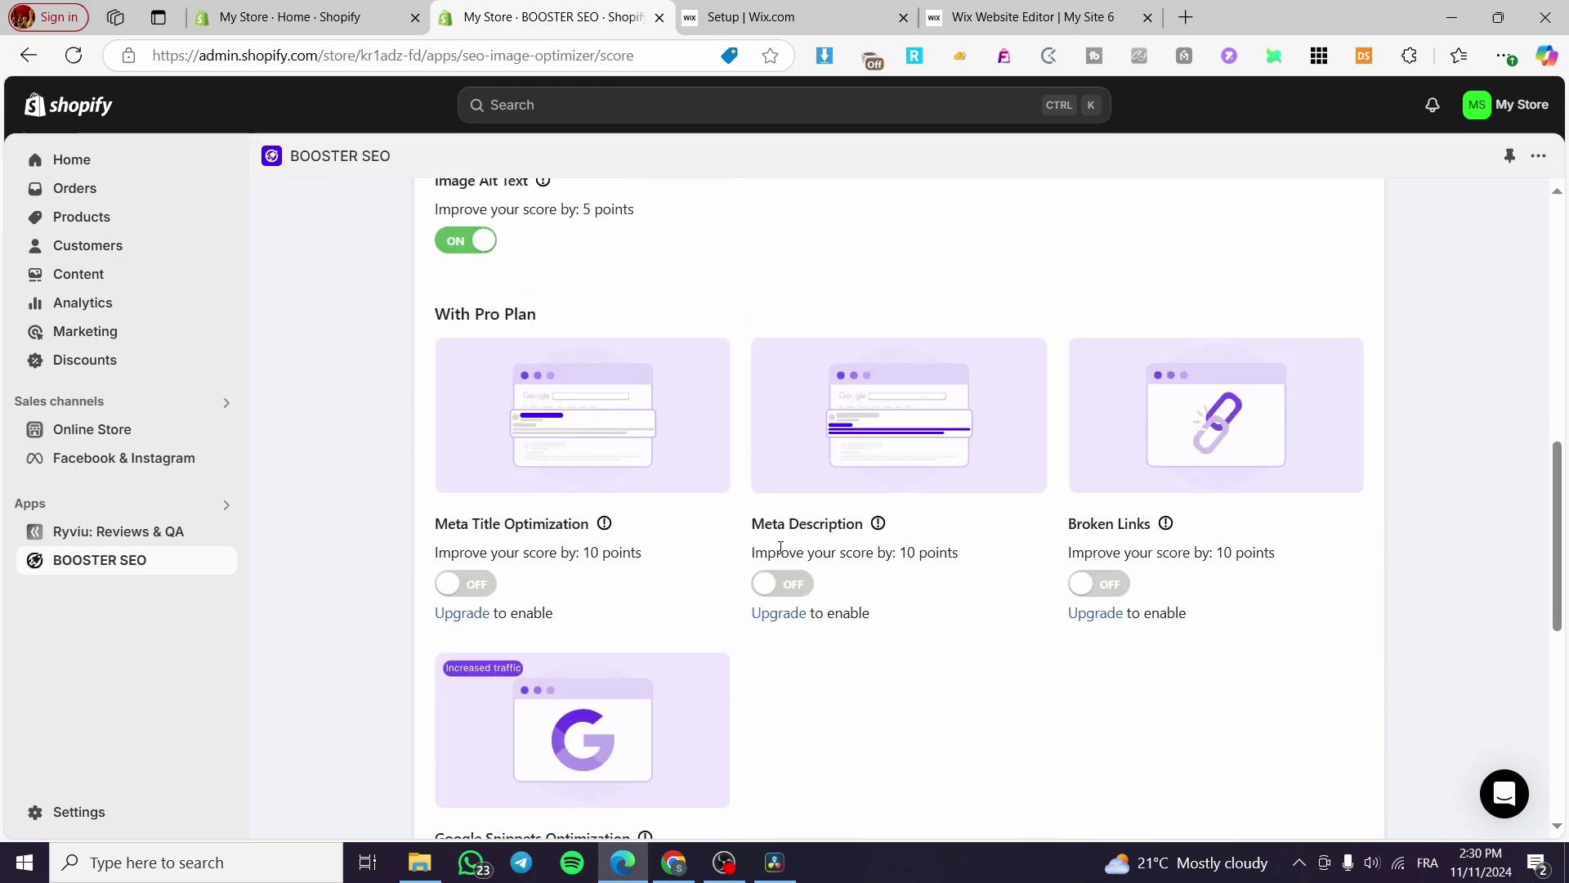
{"action": "scroll", "coordinate": [763, 542], "scroll_direction": "down", "scroll_amount": 6}
{"action": "scroll", "coordinate": [899, 642], "scroll_direction": "up", "scroll_amount": 10}
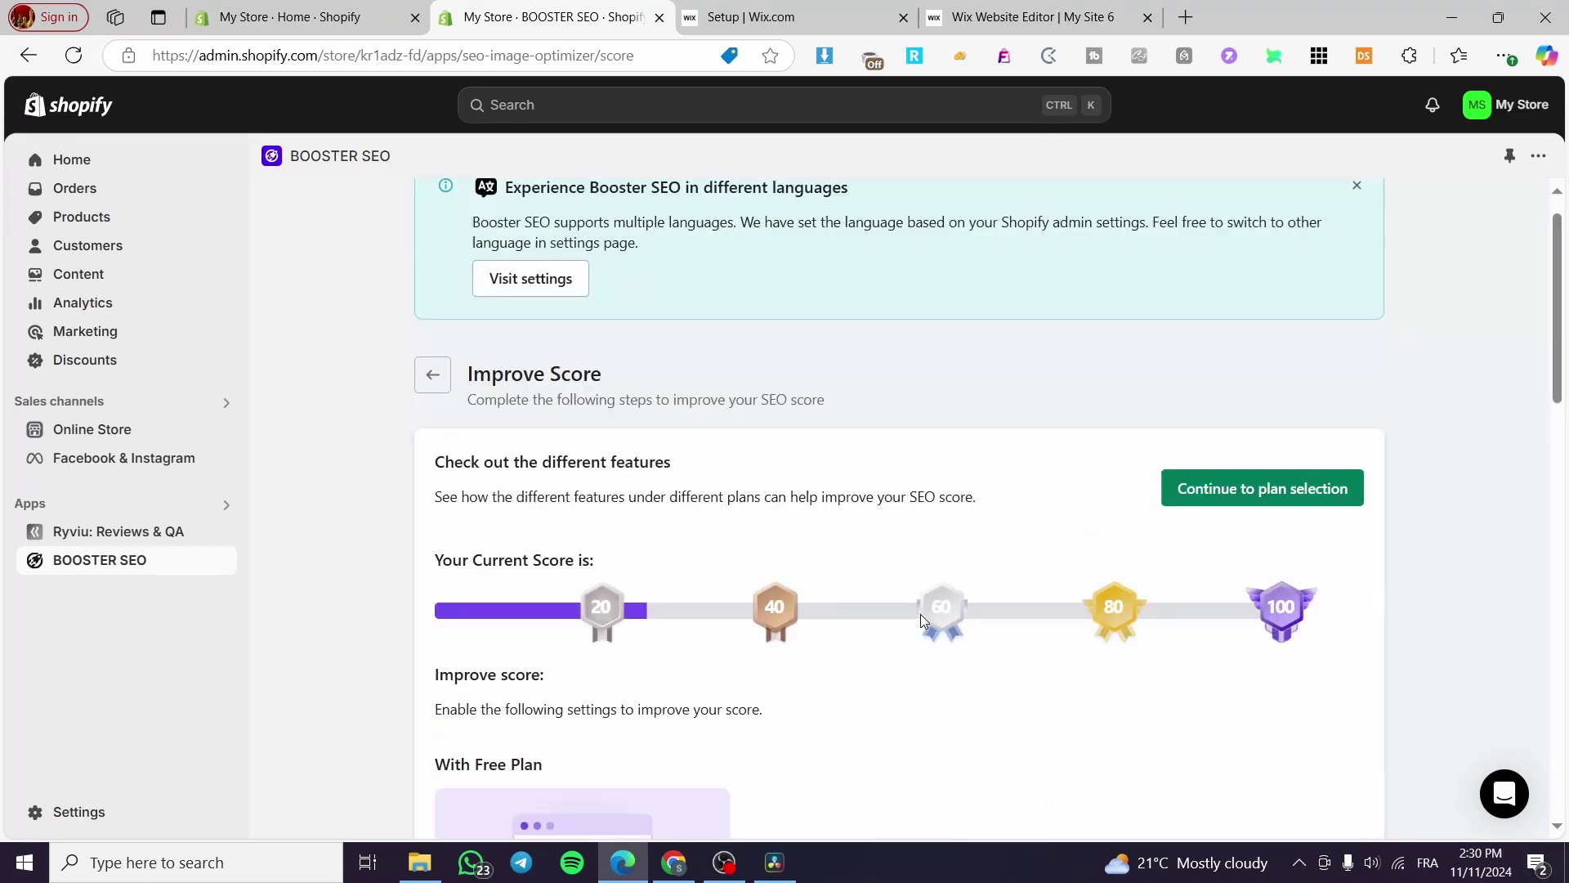
{"action": "left_click", "coordinate": [1308, 543]}
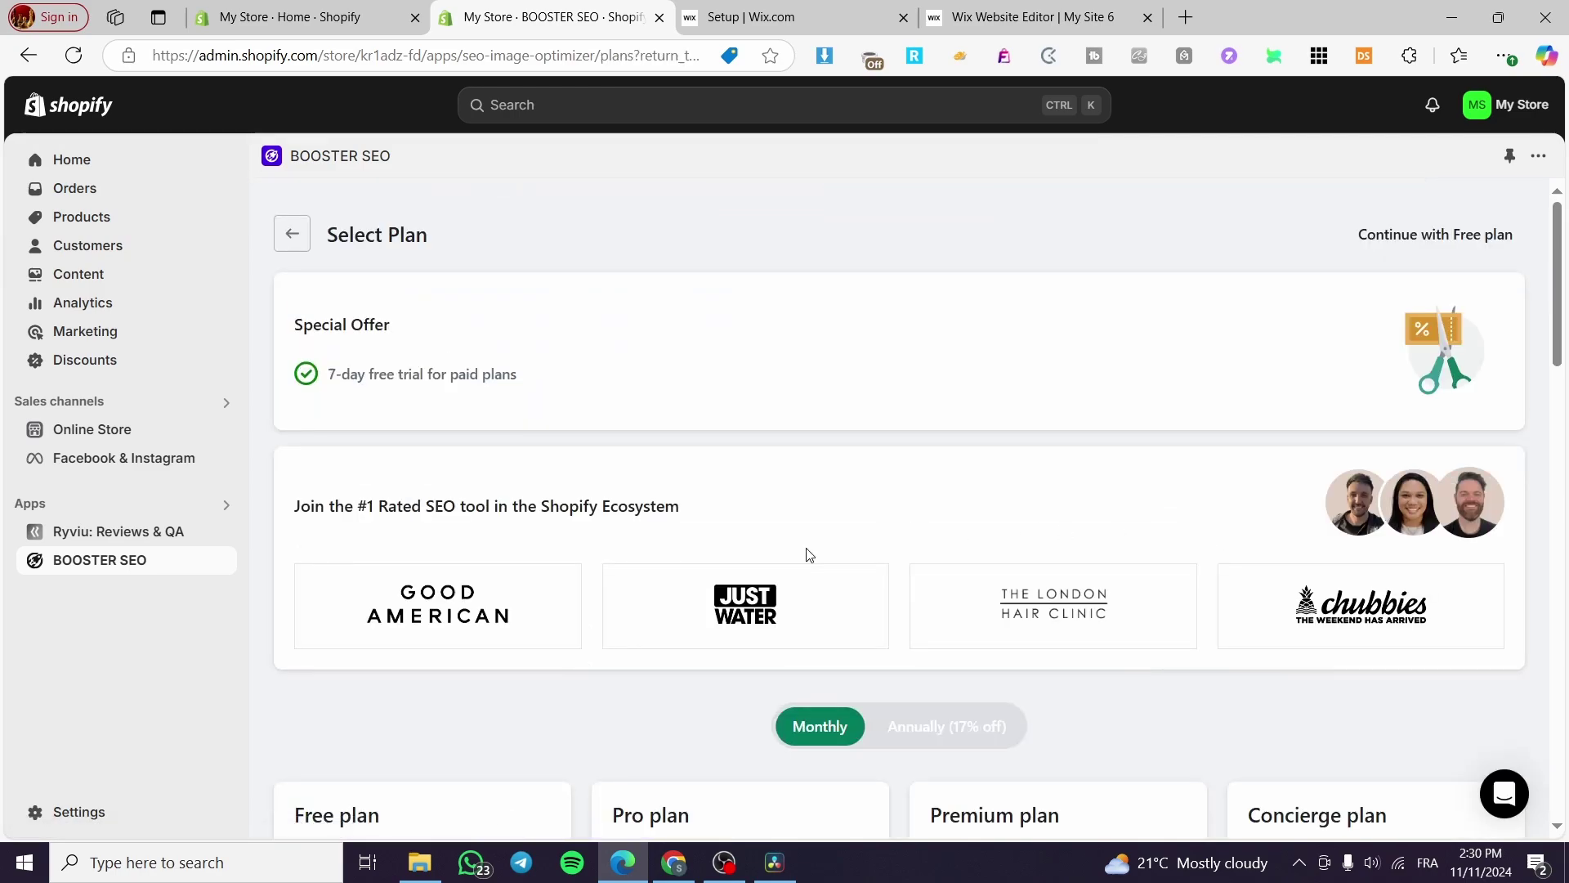
{"action": "scroll", "coordinate": [809, 555], "scroll_direction": "down", "scroll_amount": 1}
{"action": "scroll", "coordinate": [805, 553], "scroll_direction": "down", "scroll_amount": 4}
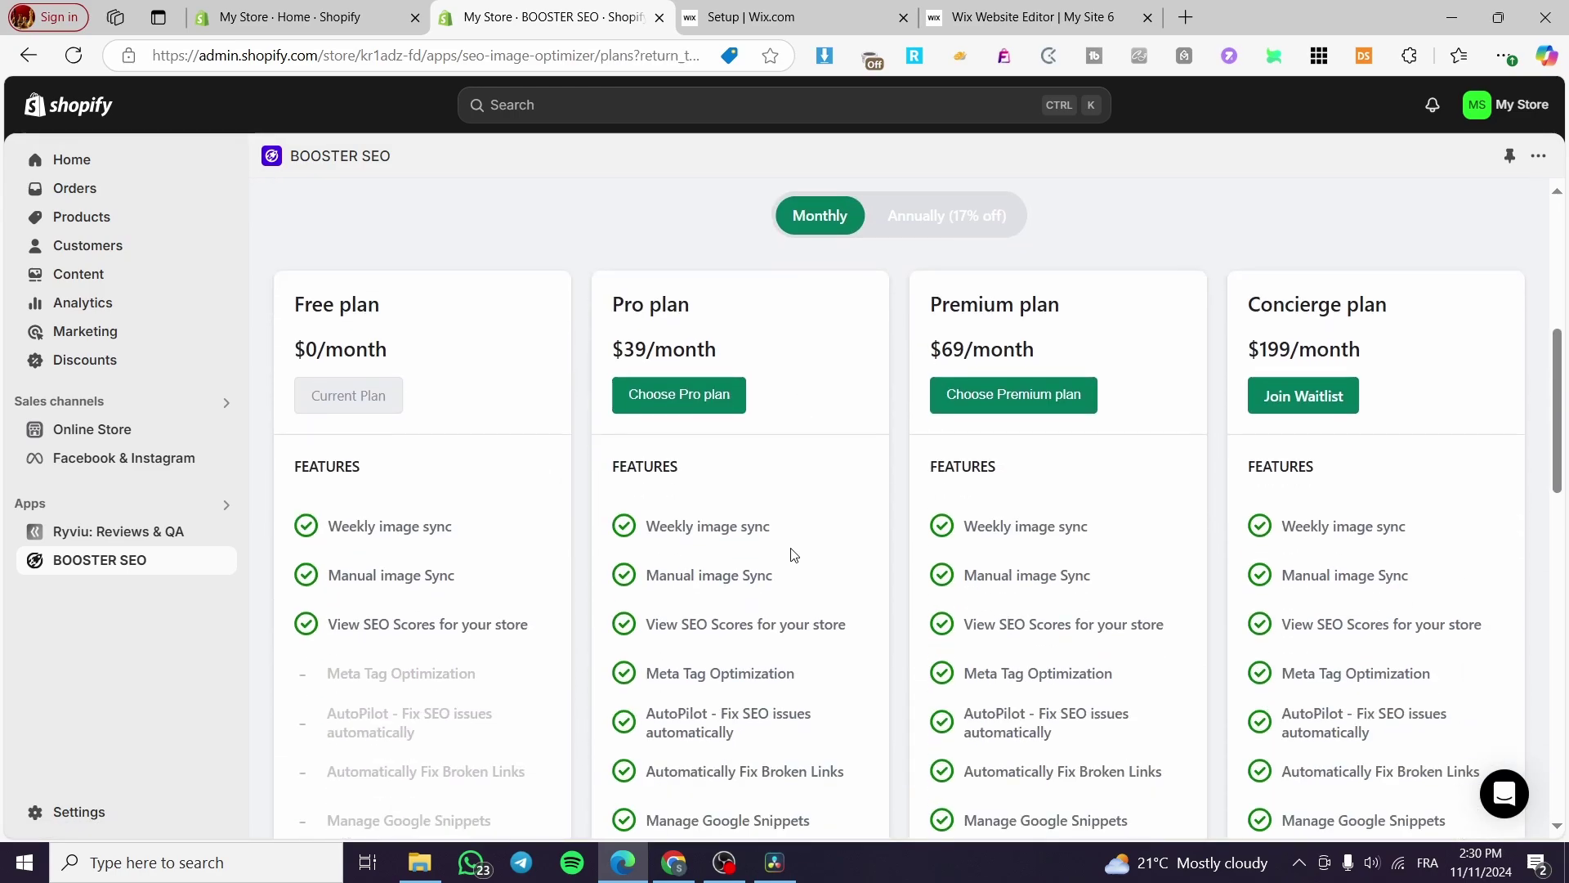
{"action": "scroll", "coordinate": [385, 425], "scroll_direction": "down", "scroll_amount": 9}
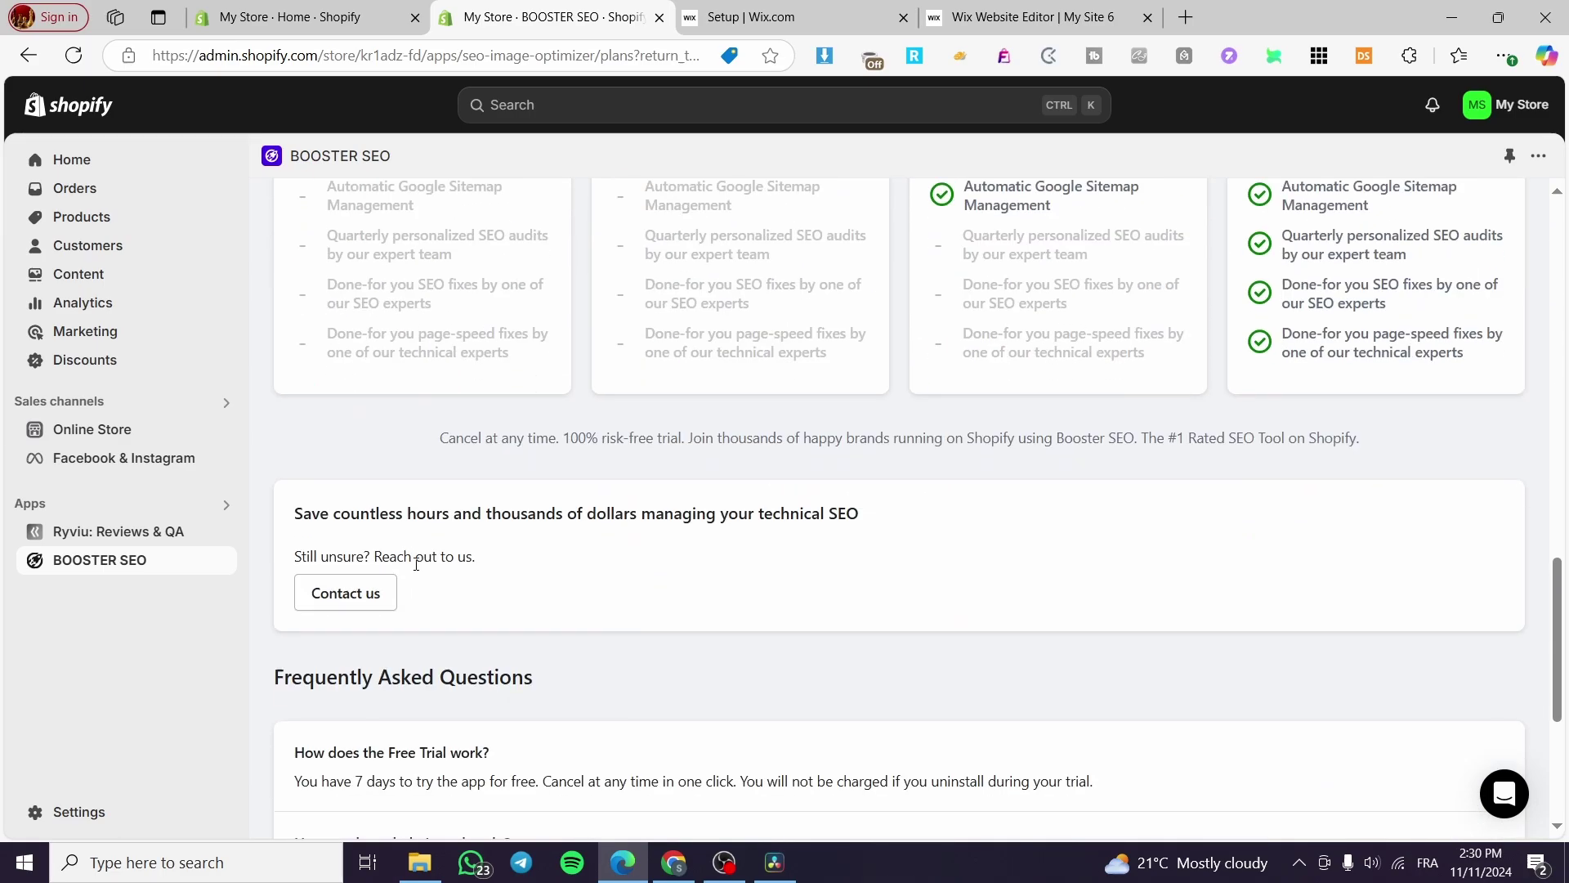
{"action": "scroll", "coordinate": [372, 458], "scroll_direction": "up", "scroll_amount": 6}
{"action": "scroll", "coordinate": [379, 385], "scroll_direction": "up", "scroll_amount": 5}
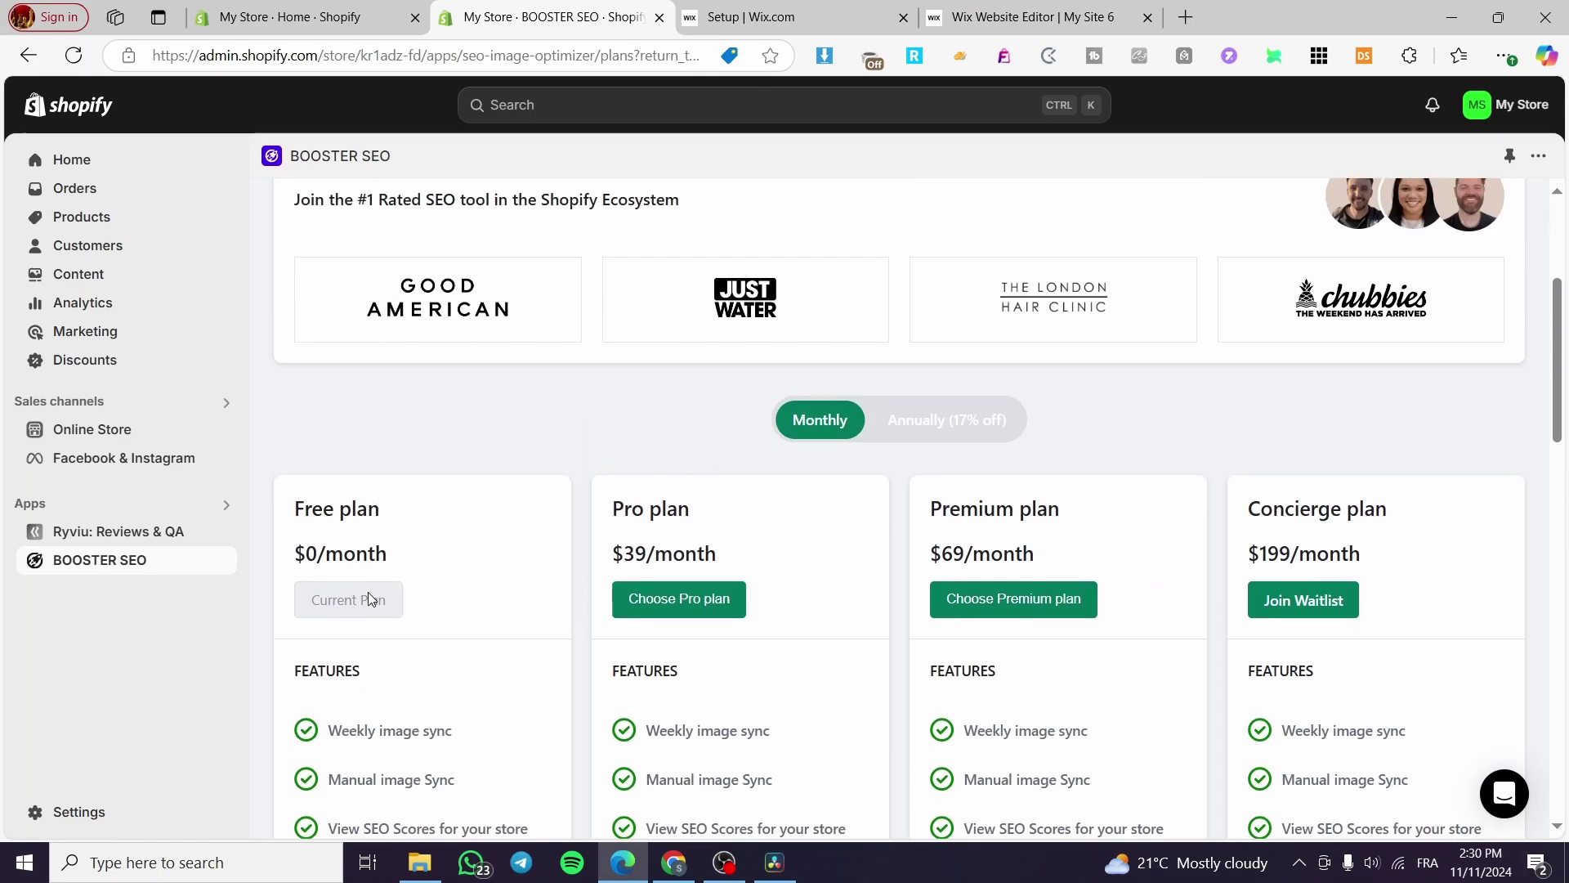
{"action": "scroll", "coordinate": [396, 518], "scroll_direction": "down", "scroll_amount": 10}
{"action": "scroll", "coordinate": [417, 513], "scroll_direction": "up", "scroll_amount": 7}
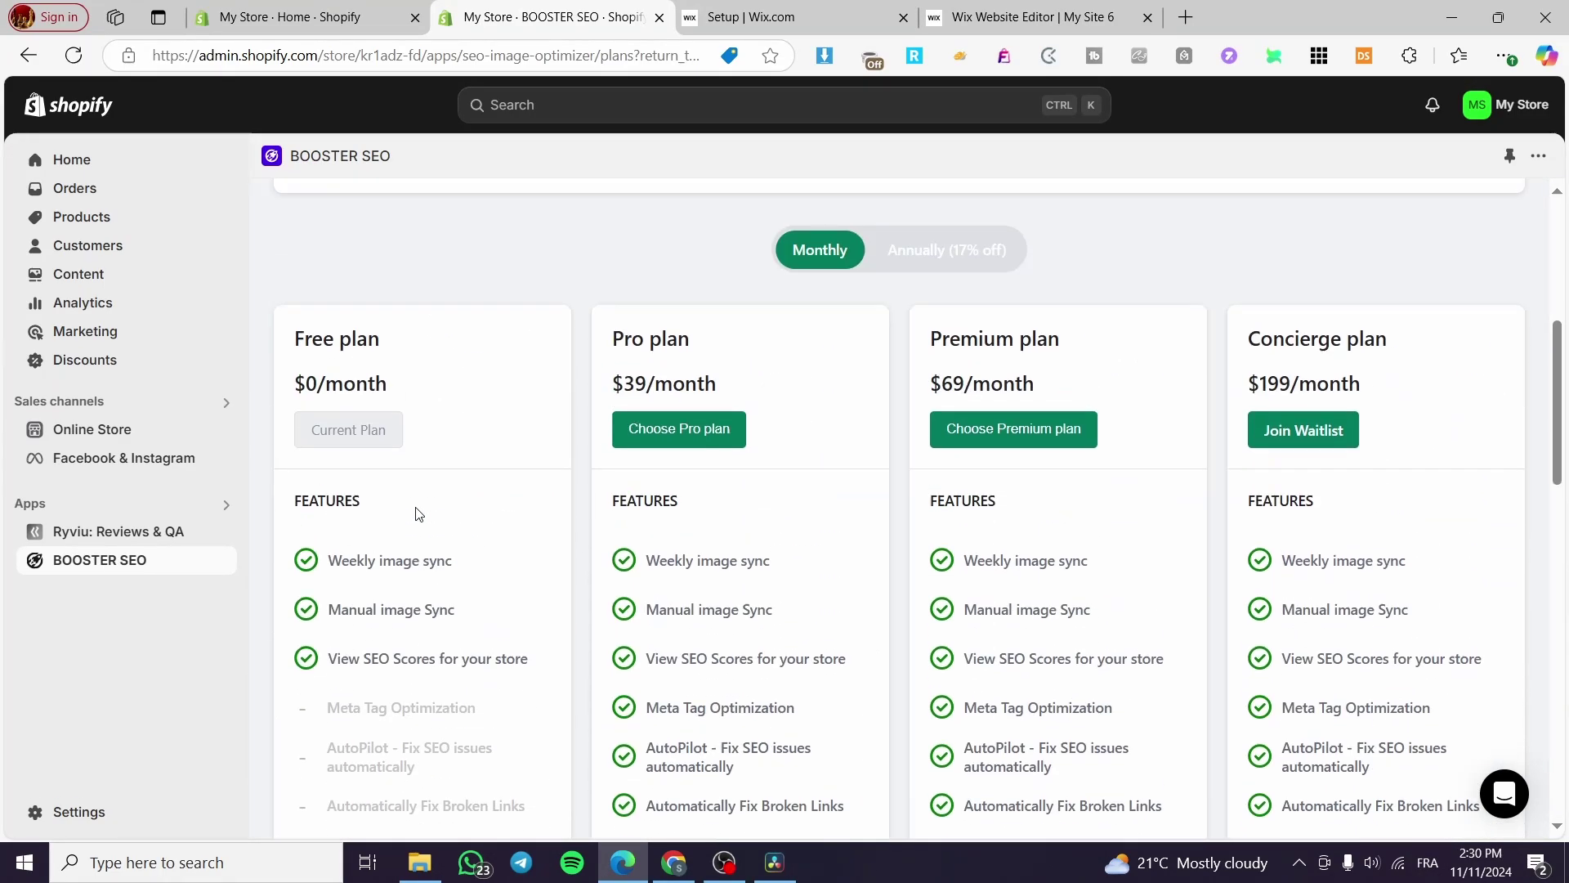
{"action": "scroll", "coordinate": [1349, 434], "scroll_direction": "down", "scroll_amount": 6}
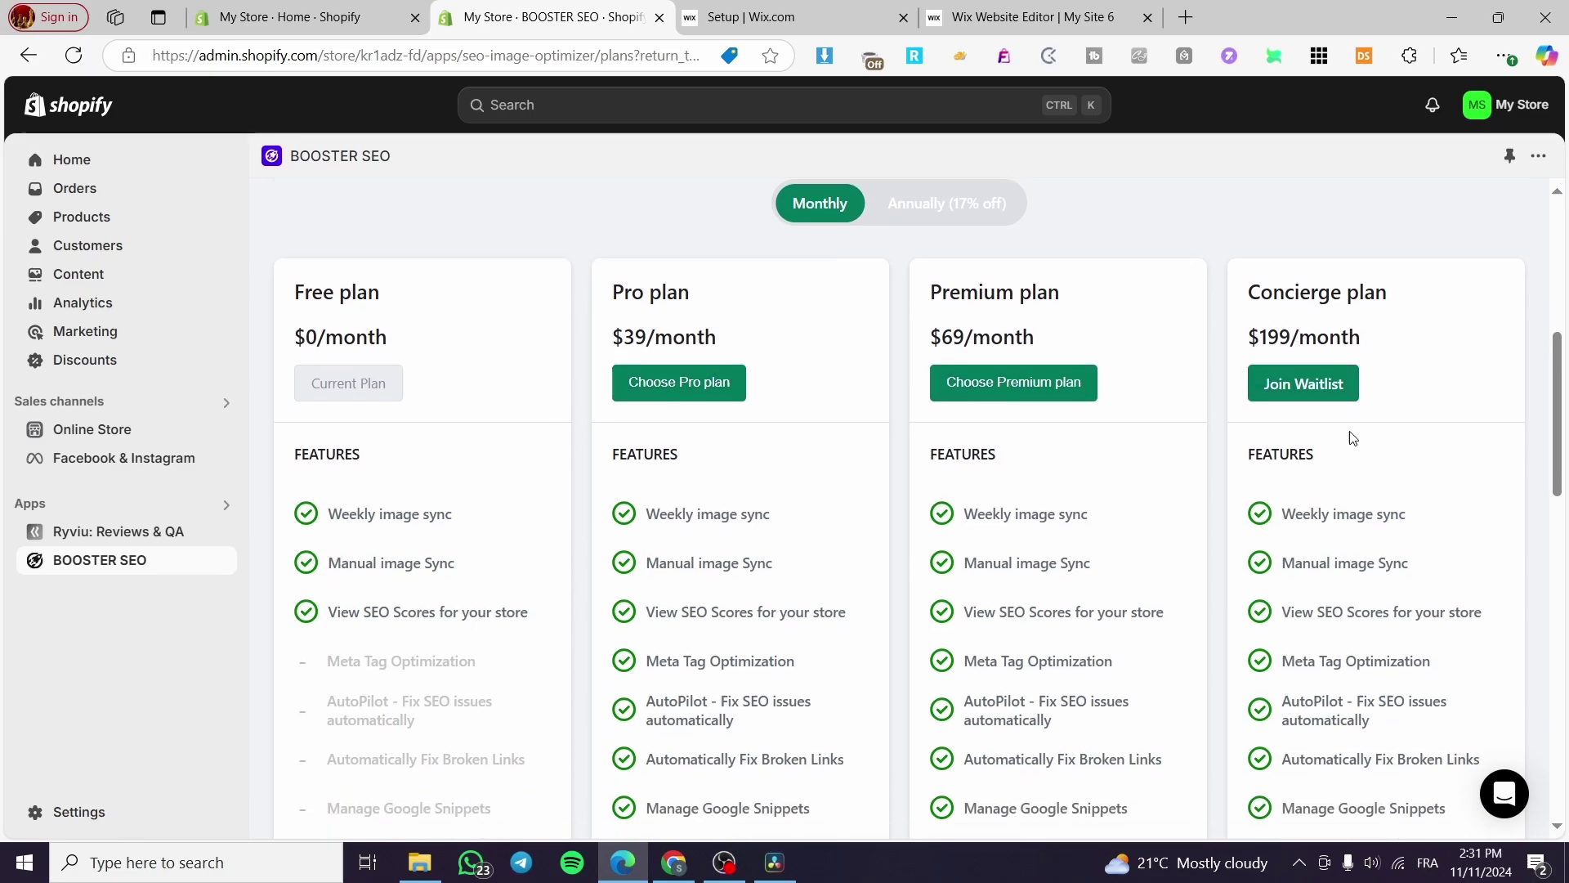
{"action": "scroll", "coordinate": [1381, 409], "scroll_direction": "up", "scroll_amount": 7}
{"action": "scroll", "coordinate": [1341, 433], "scroll_direction": "down", "scroll_amount": 15}
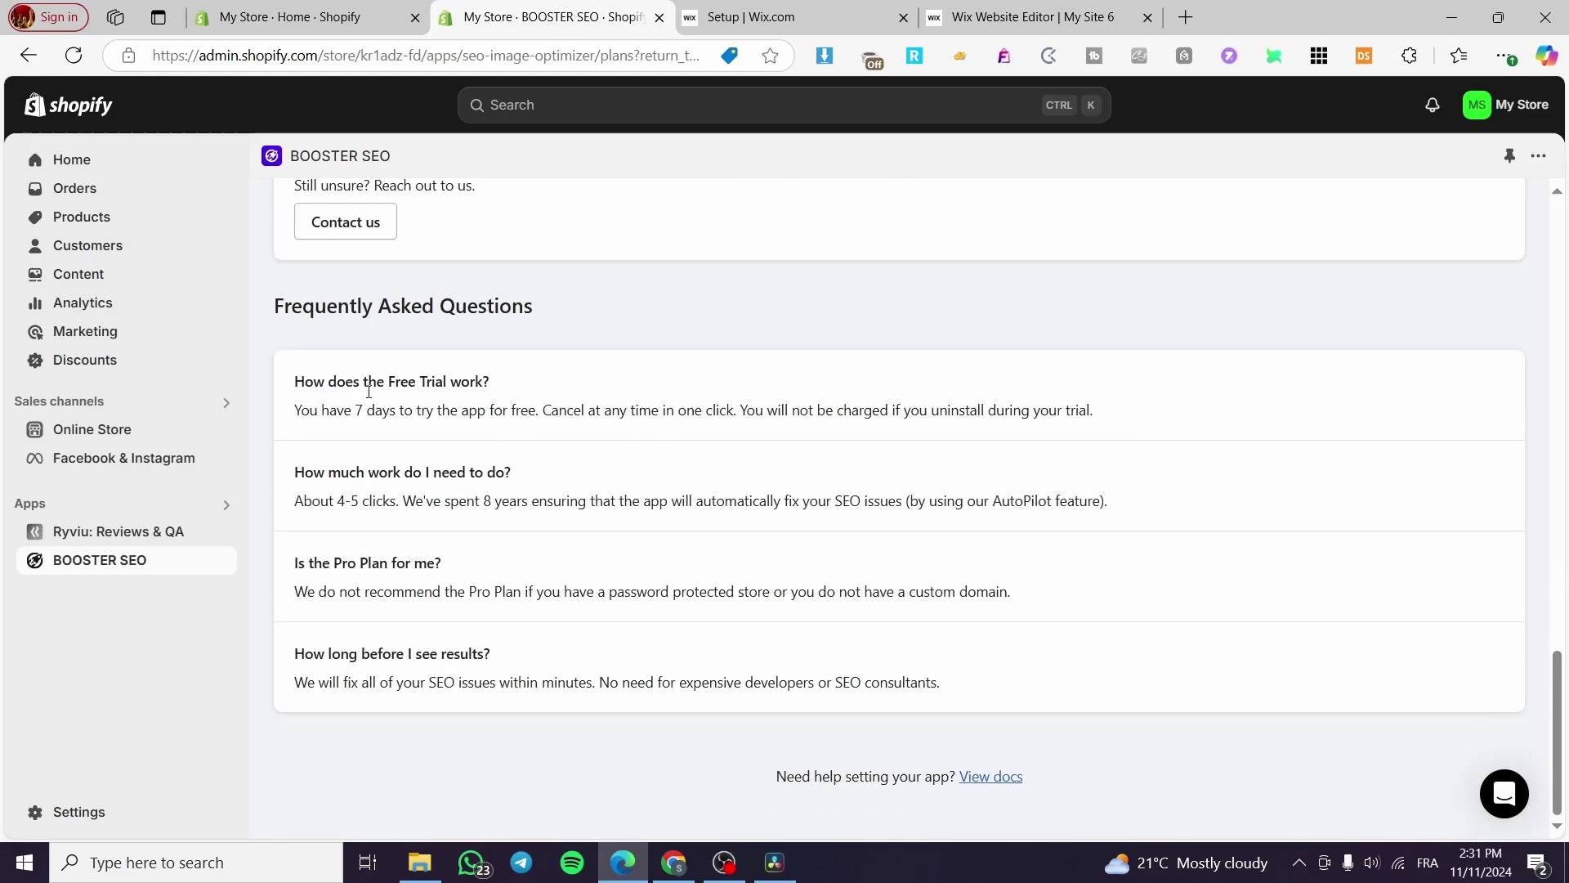
{"action": "left_click", "coordinate": [136, 564]}
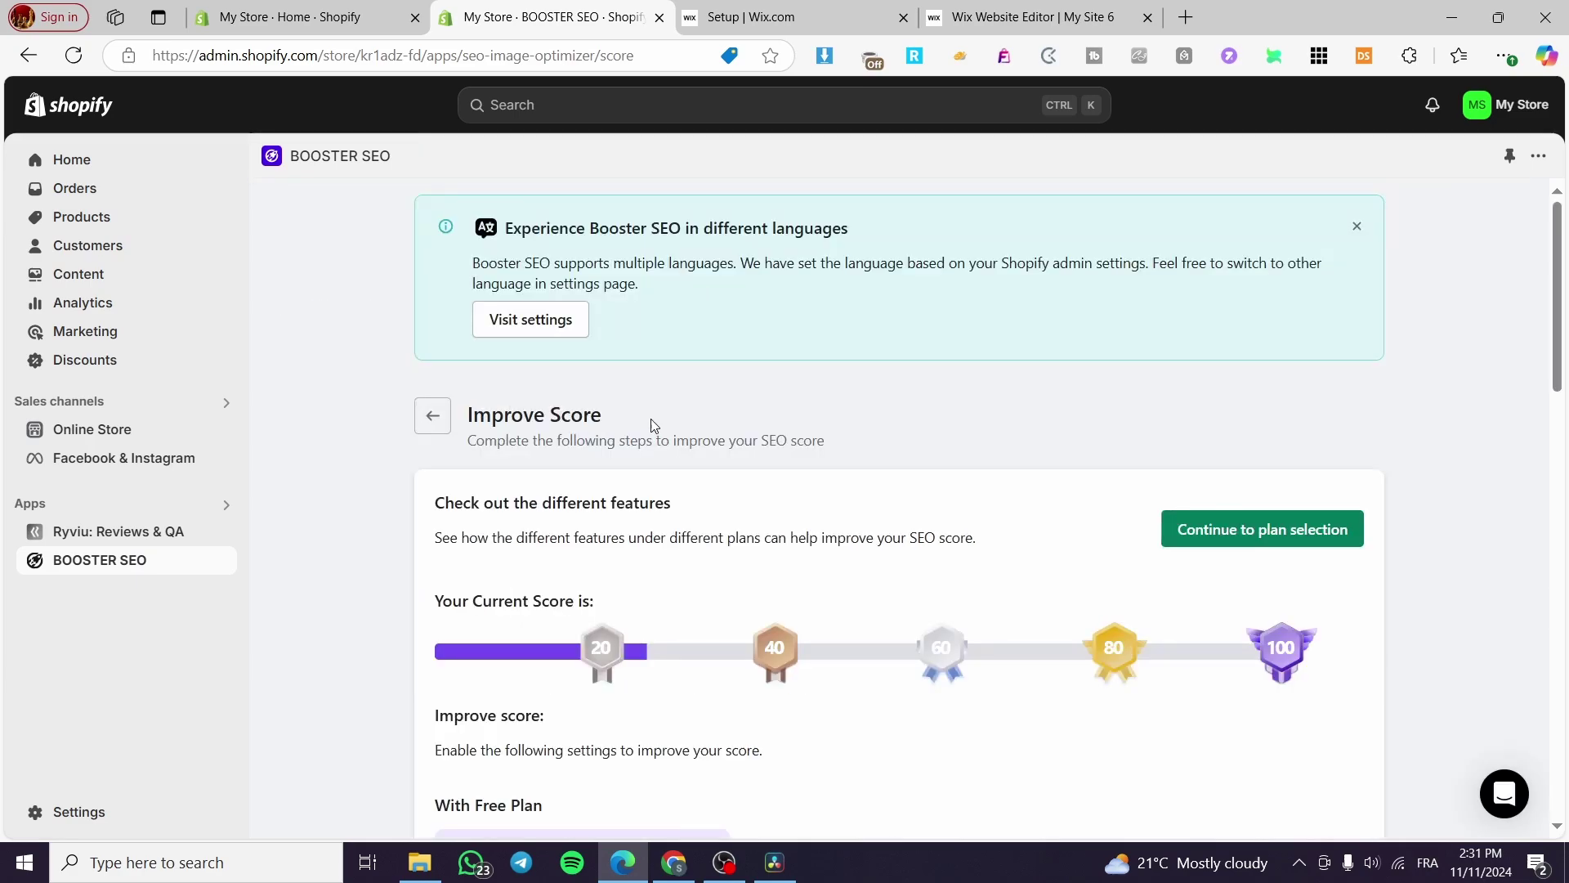
- Go back to the scan summary and confirm the SEO score now reads 25
{"action": "left_click", "coordinate": [433, 416]}
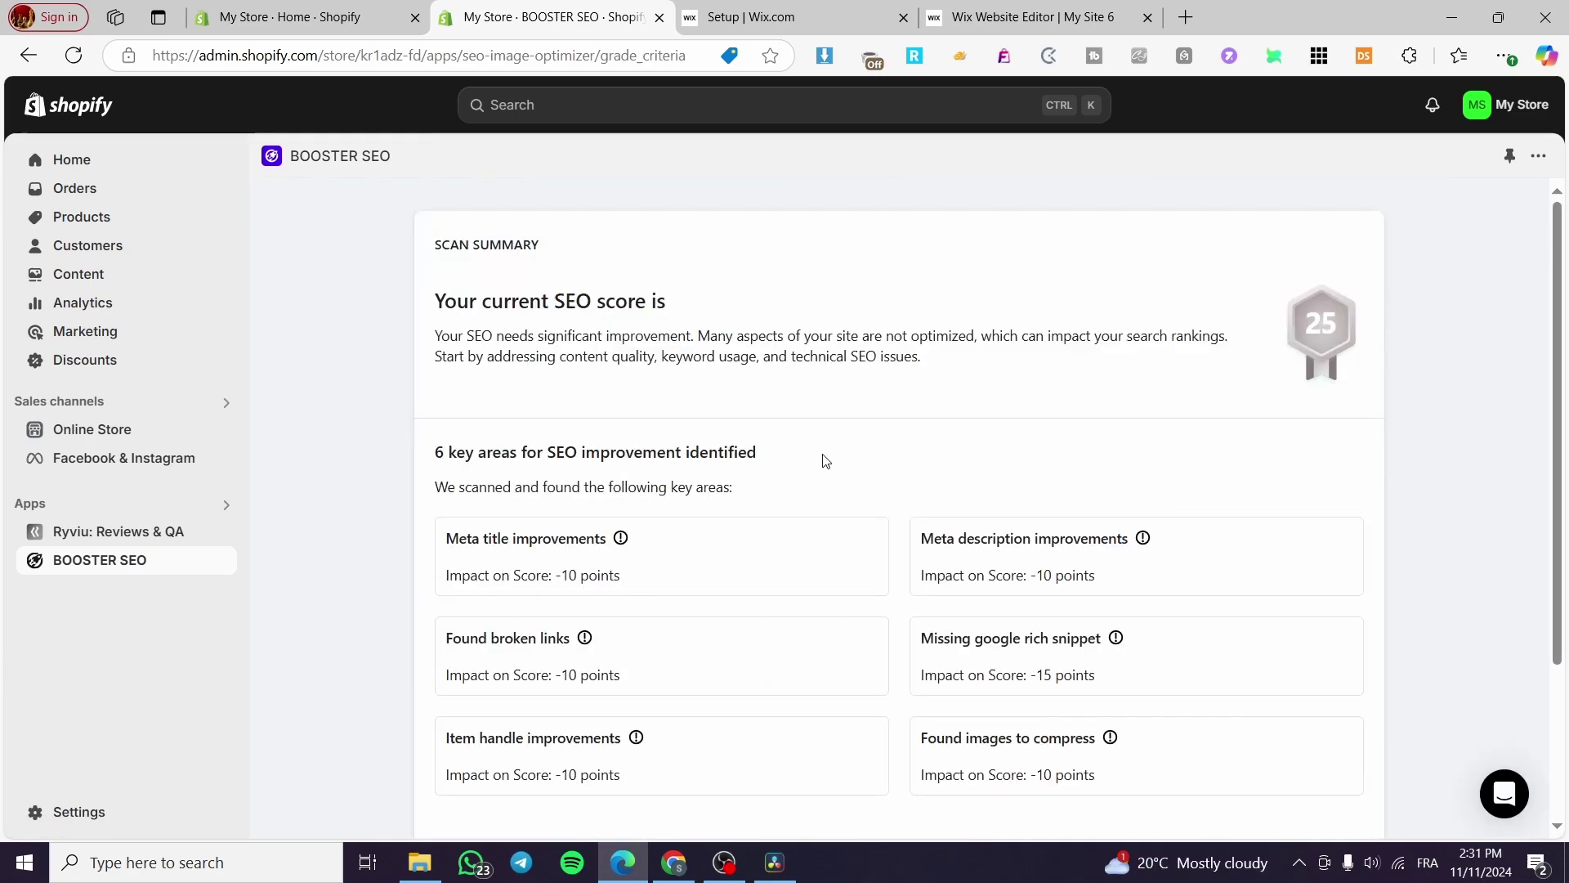
{"action": "scroll", "coordinate": [834, 459], "scroll_direction": "down", "scroll_amount": 2}
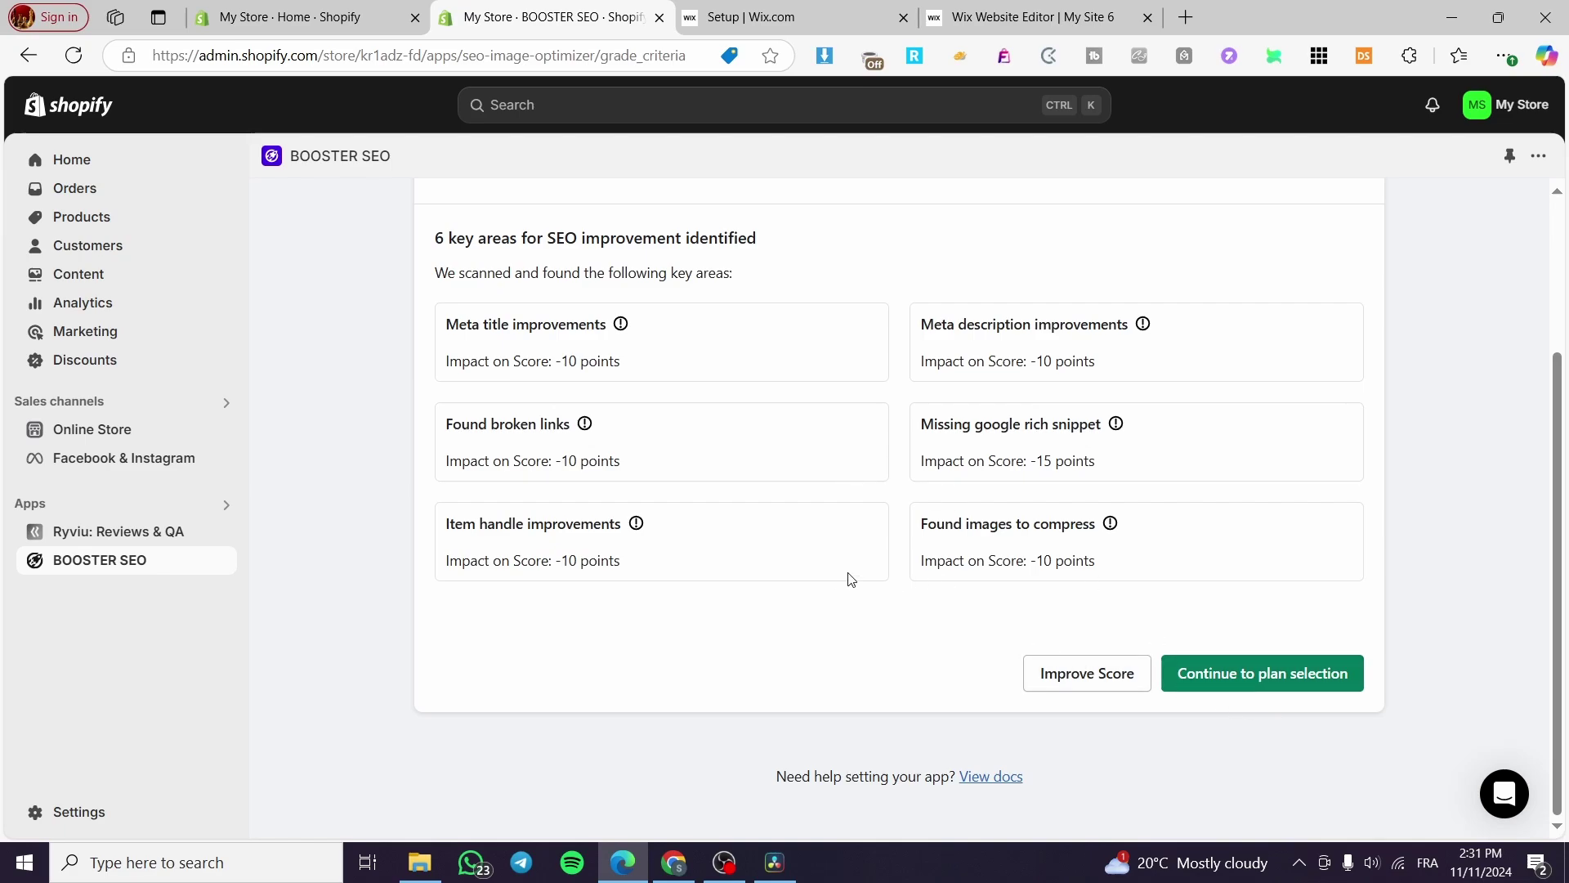